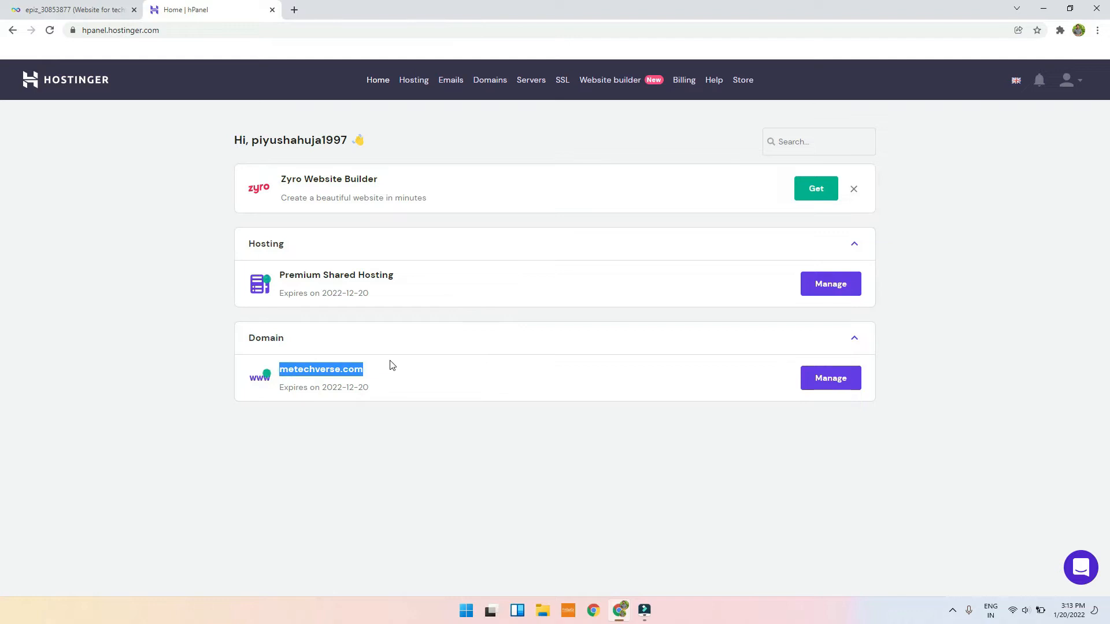
Step: Look over the Premium Shared Hosting account page, then return to its websites list
left_click(843, 282)
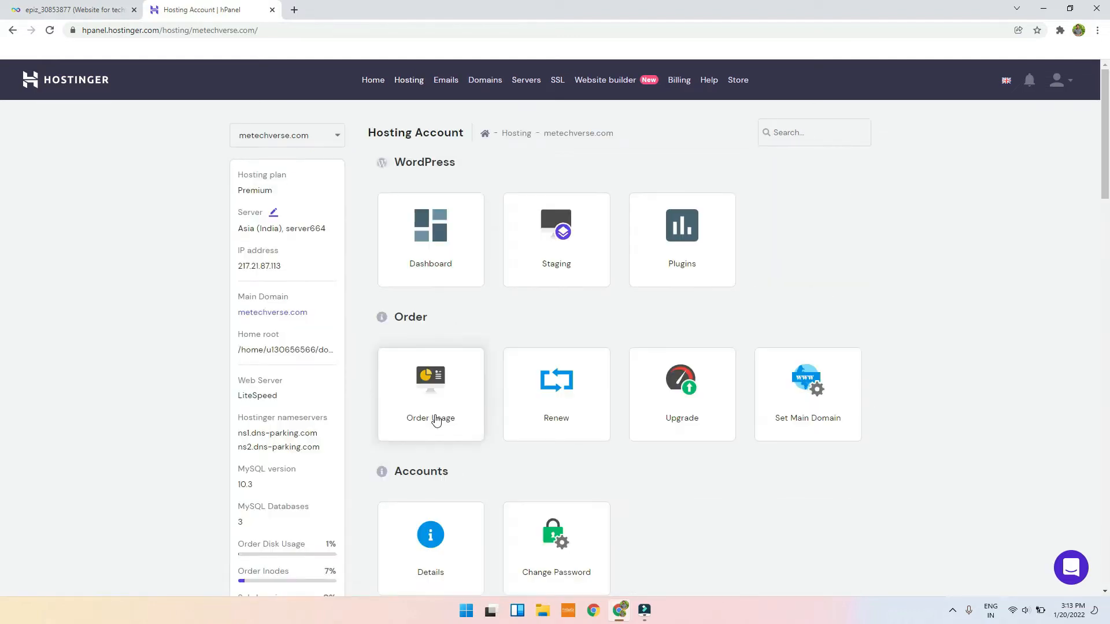
scroll(506, 411, "down", 5)
scroll(516, 403, "down", 14)
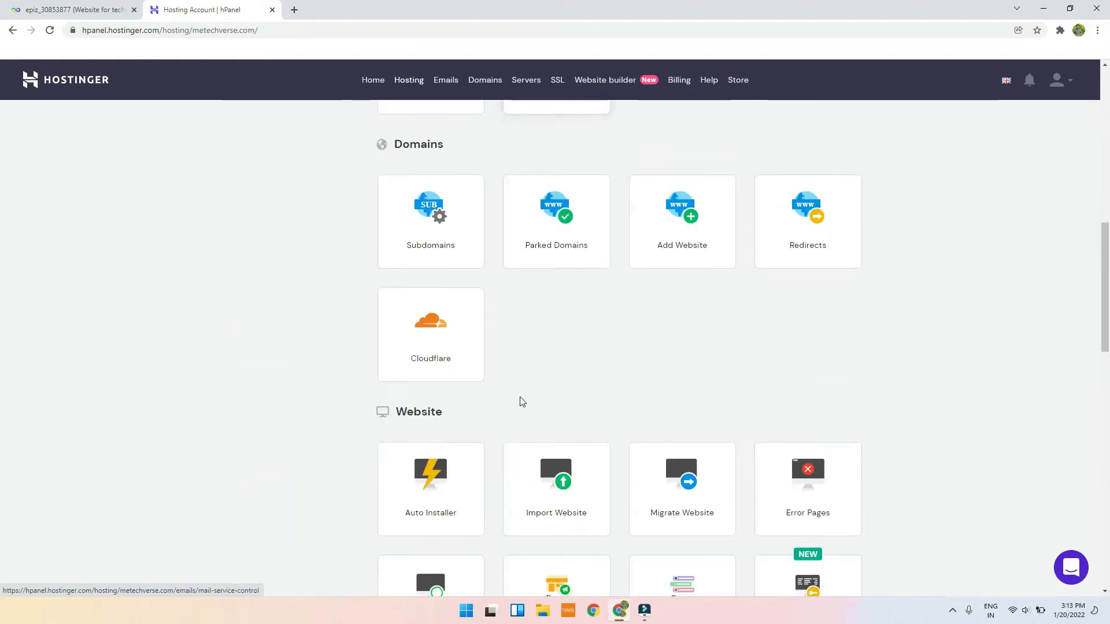
scroll(518, 401, "up", 9)
scroll(520, 364, "down", 6)
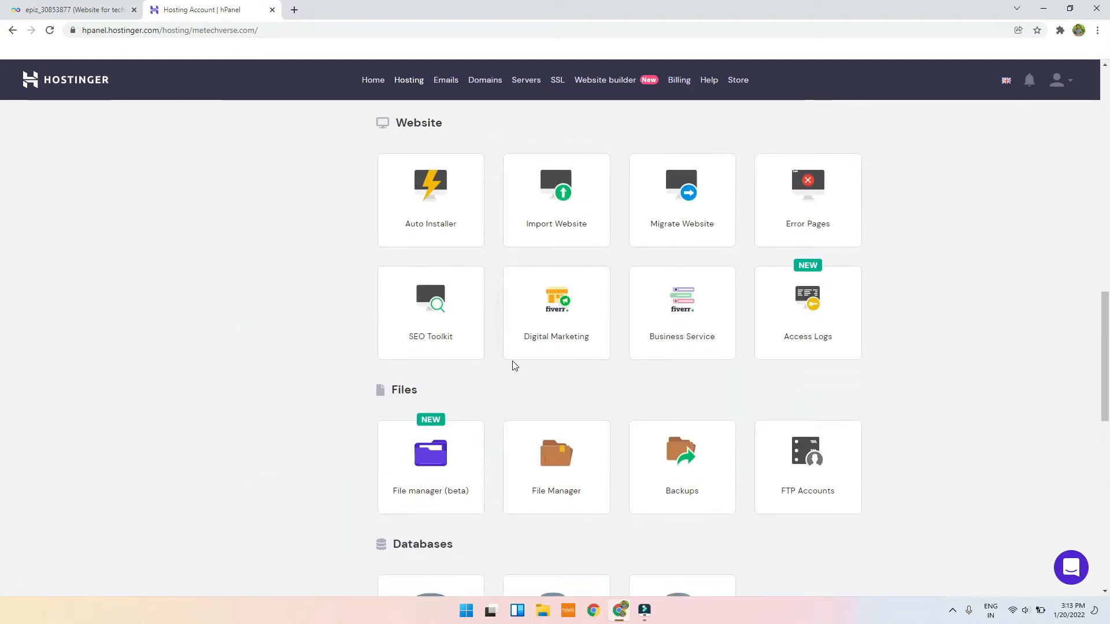
scroll(497, 373, "up", 3)
scroll(451, 362, "up", 11)
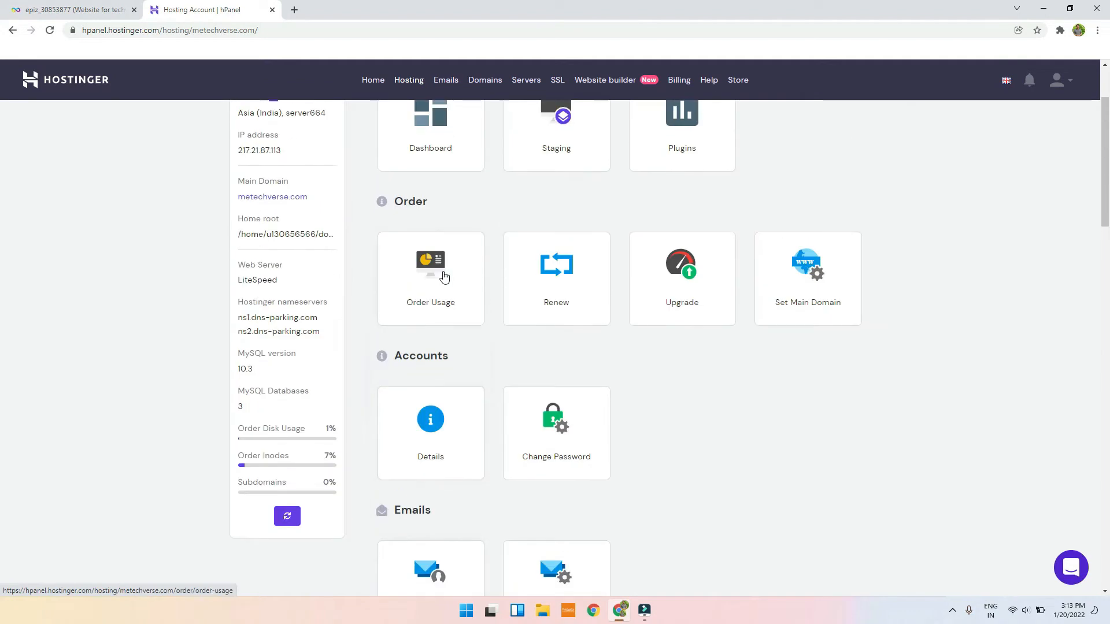
scroll(409, 218, "up", 2)
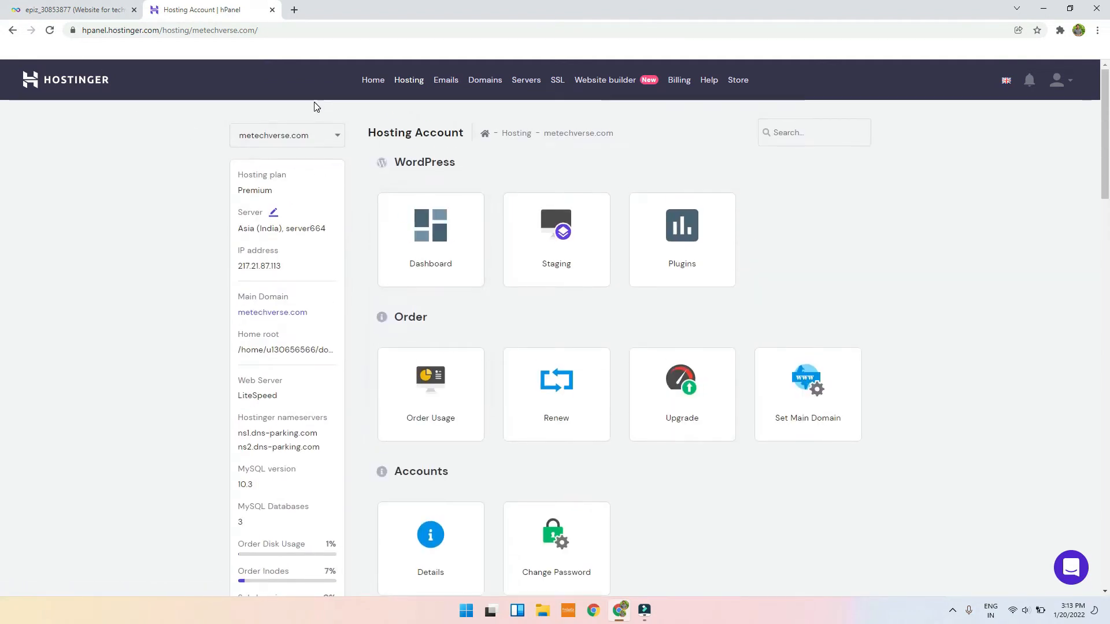
left_click(407, 81)
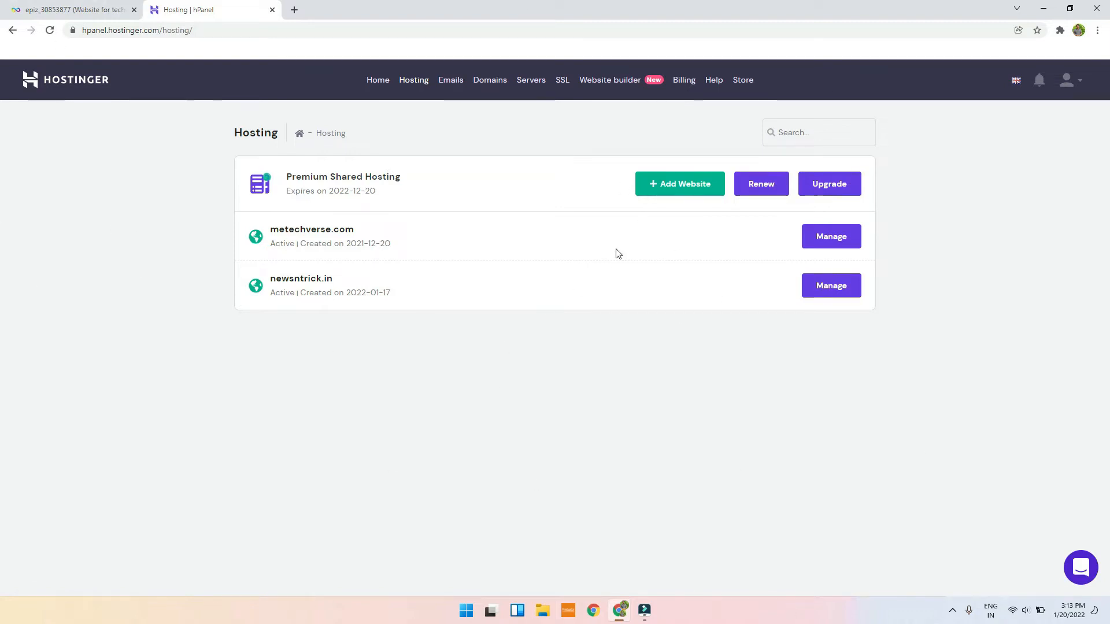
Step: Highlight the domain and the ns1/ns2.dns-parking.com nameservers, then open a new browser tab
left_click_drag(272, 231, 403, 238)
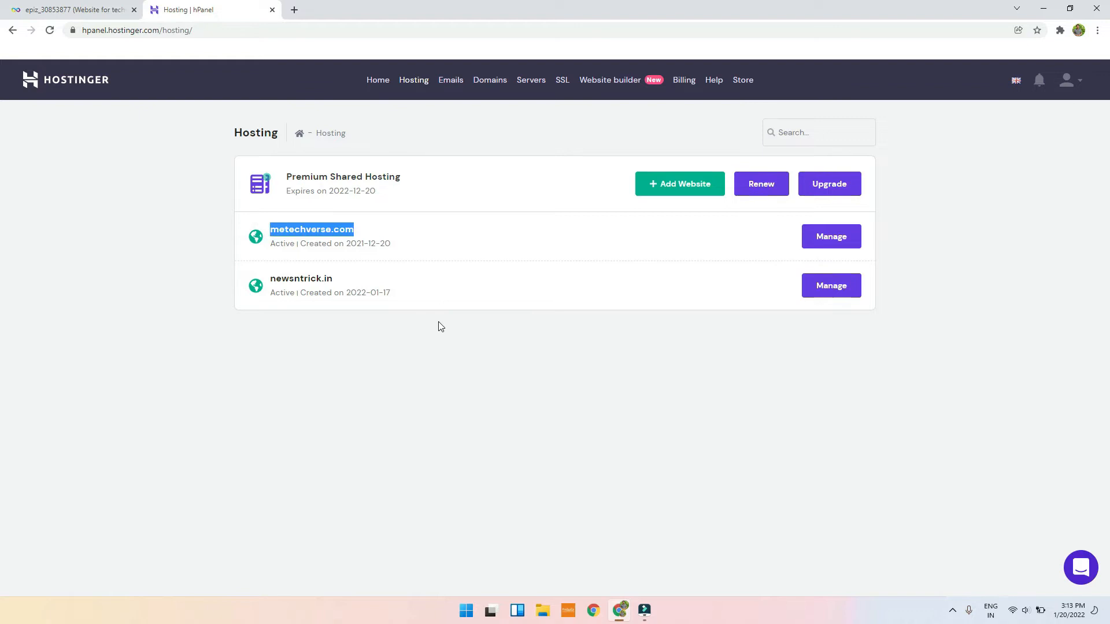
left_click(440, 388)
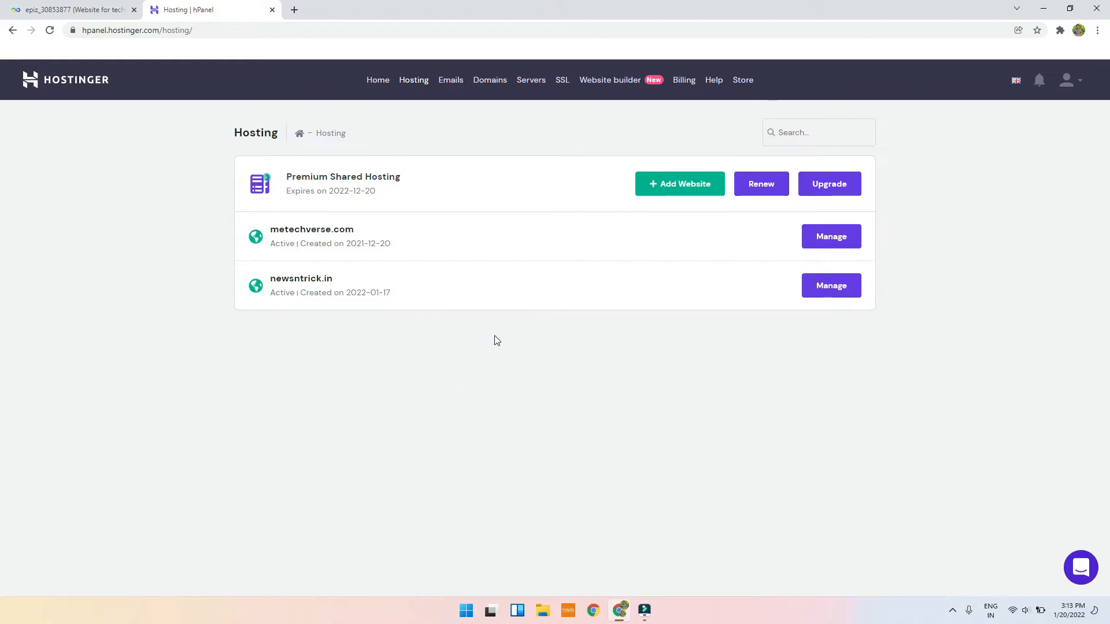
left_click_drag(254, 222, 392, 238)
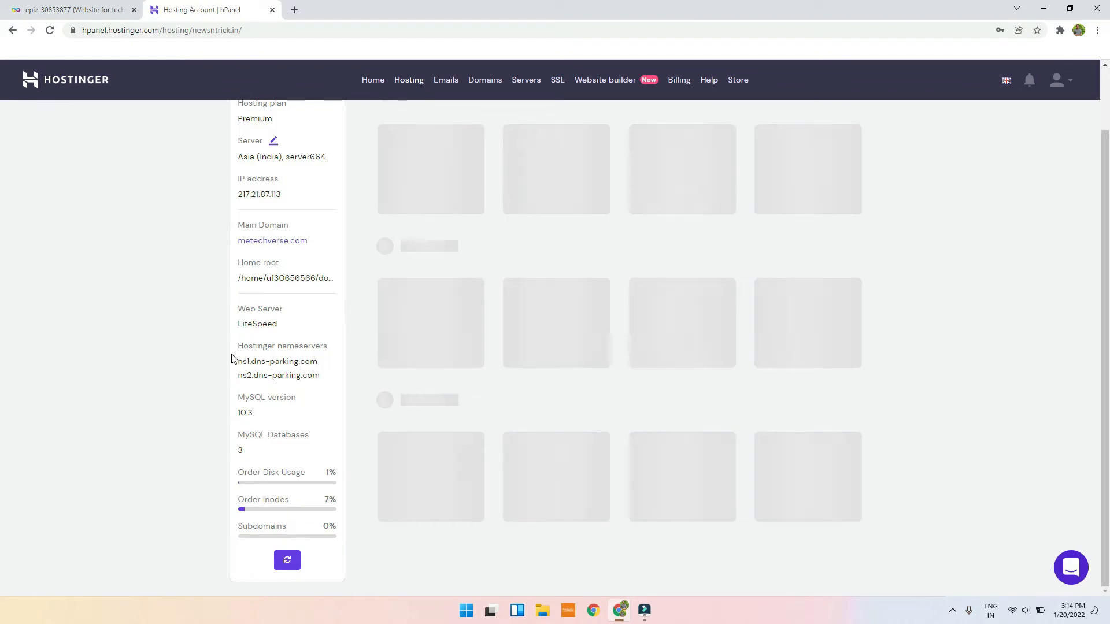
left_click_drag(231, 345, 322, 376)
left_click(237, 362)
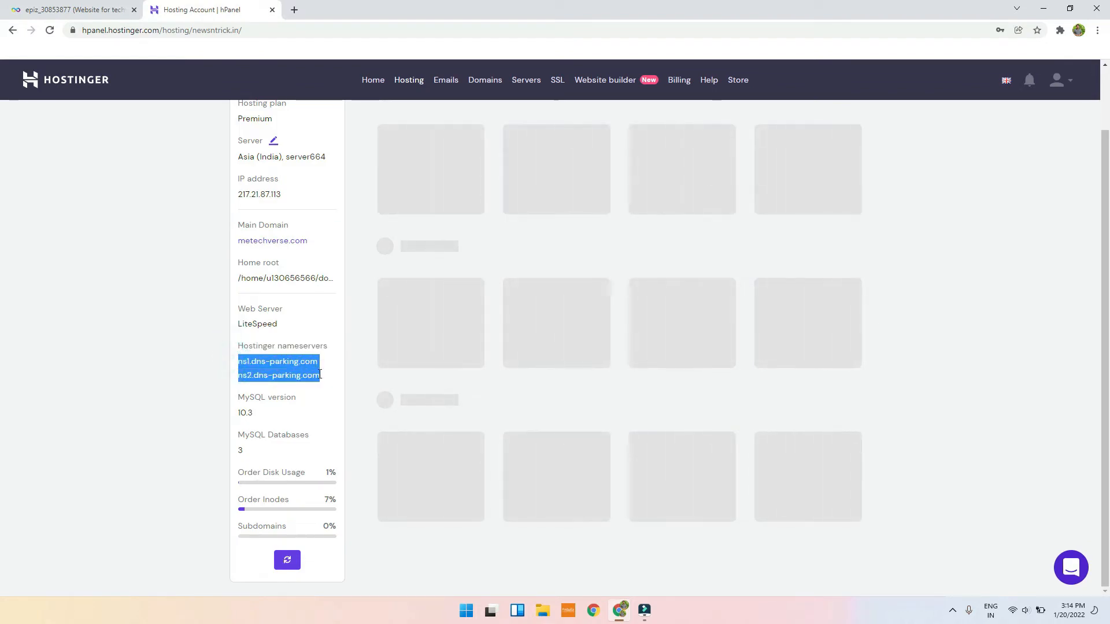
left_click(294, 9)
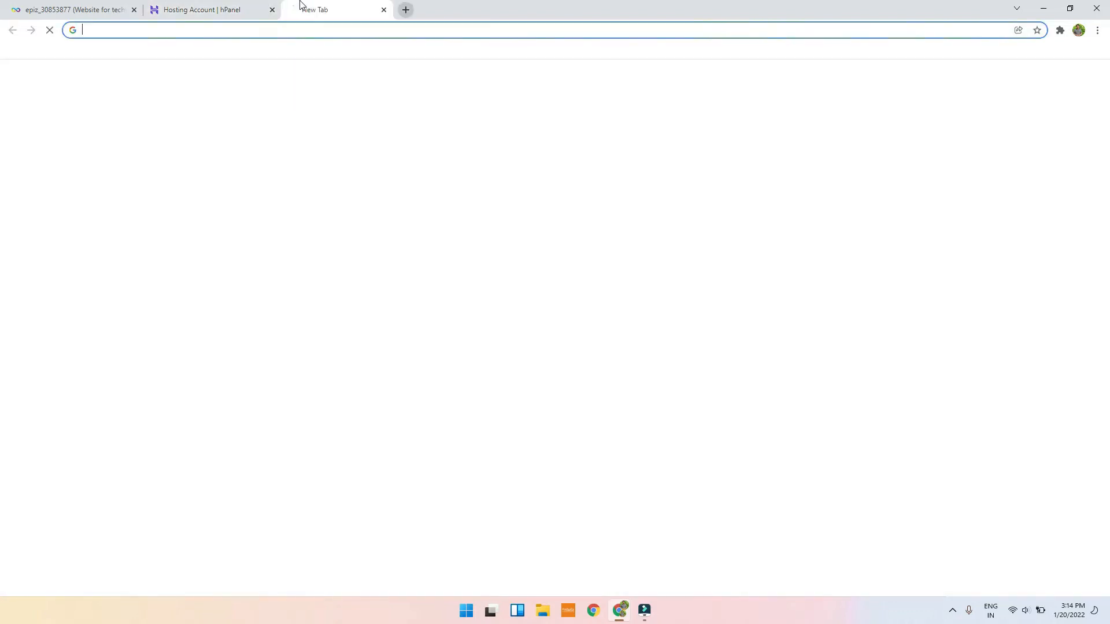
Step: Go to godaddy.com and open My Products from the account menu
type("d")
key("BackSpace")
key("BackSpace")
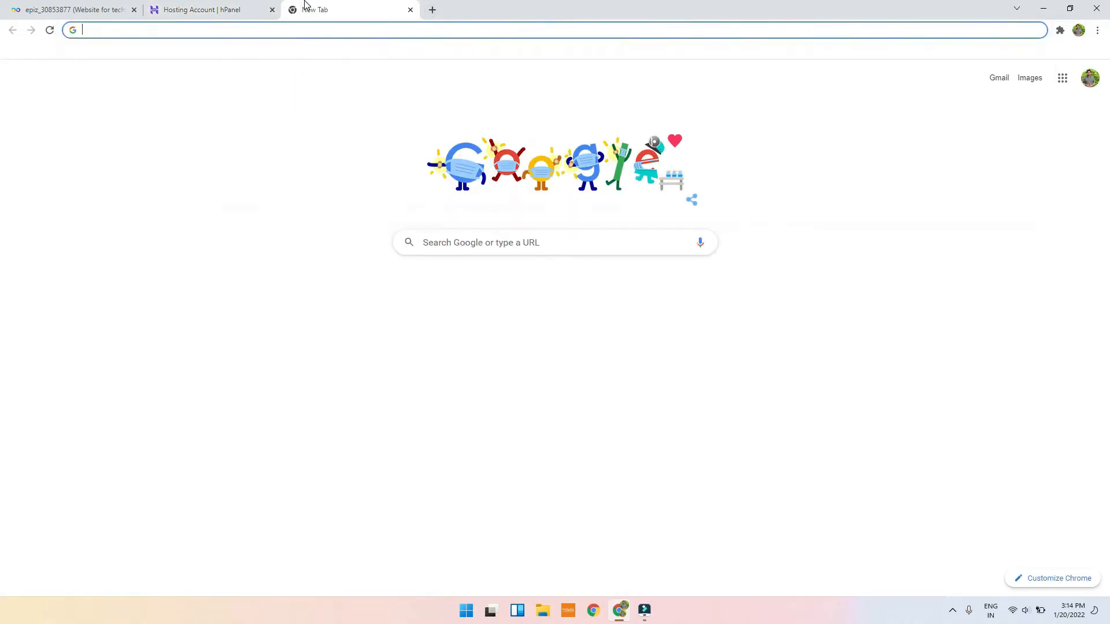
type("goda")
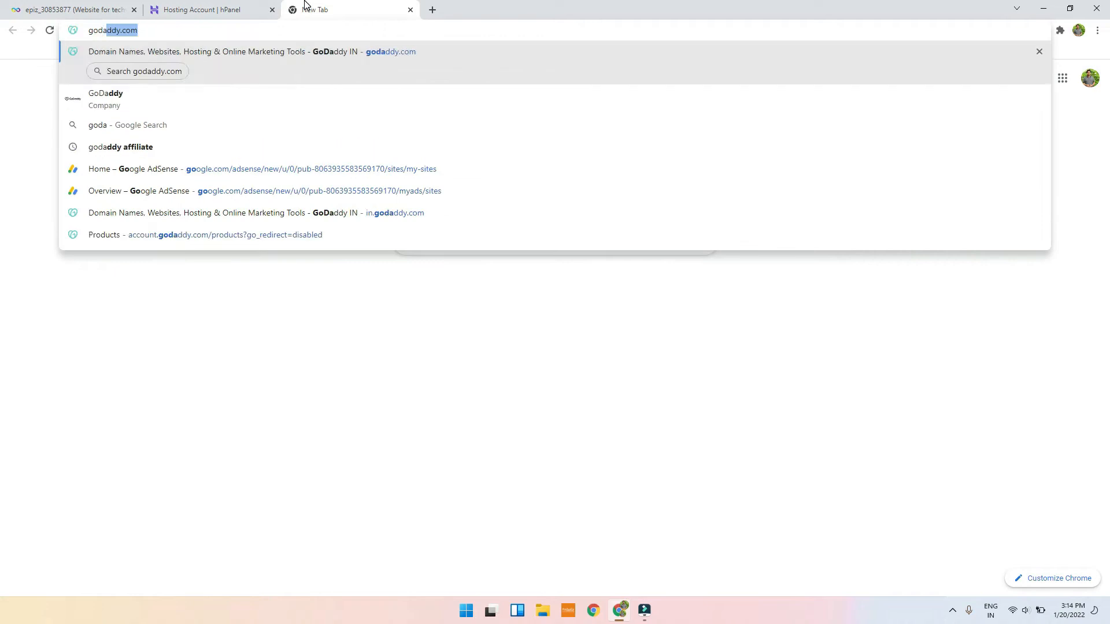
key("Return")
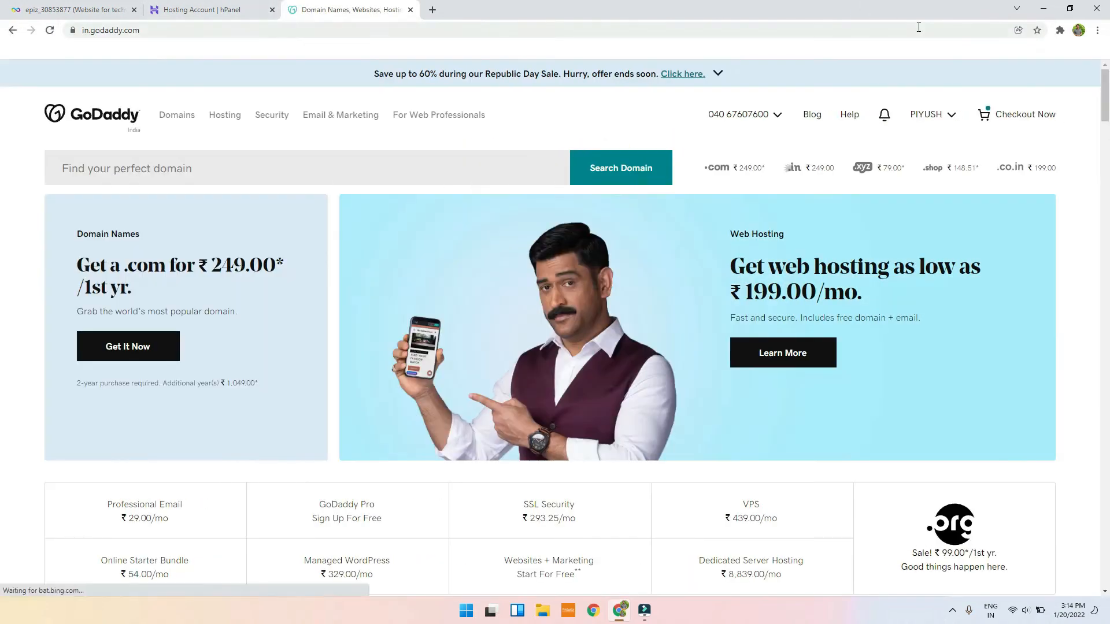
left_click(951, 114)
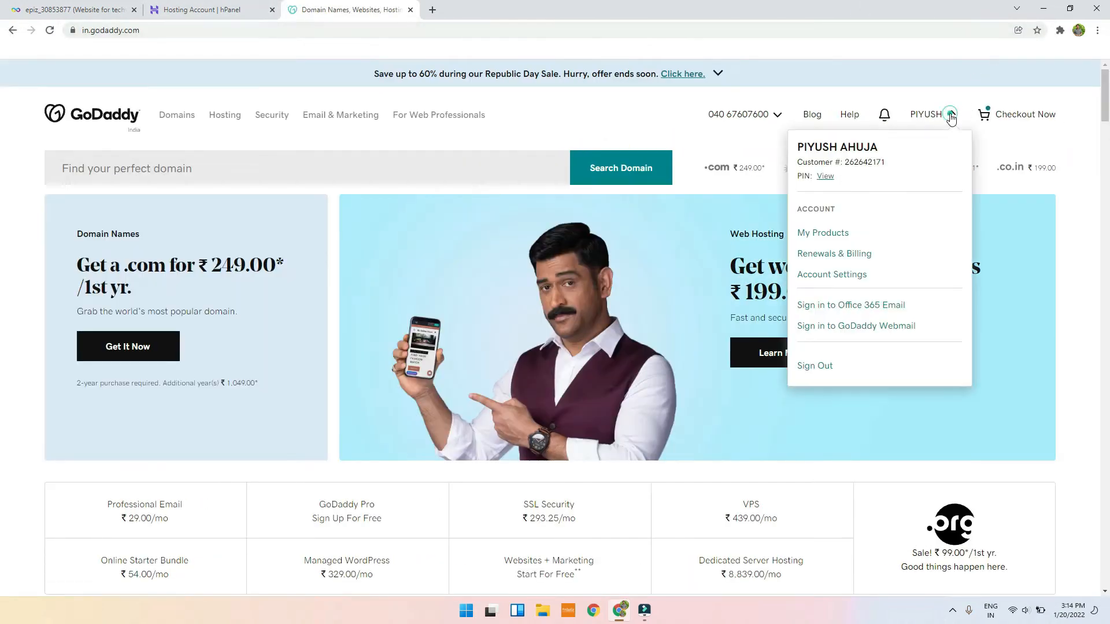
left_click(840, 231)
Step: Open the Domains DNS management page in GoDaddy and send hPanel back to its websites list
left_click(231, 10)
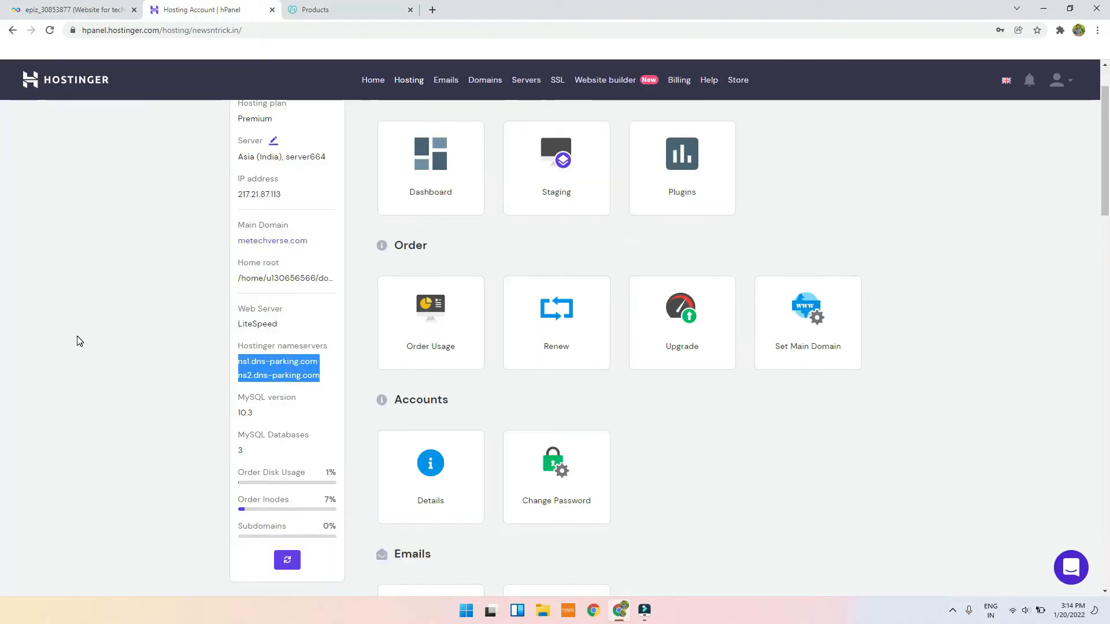
left_click(376, 9)
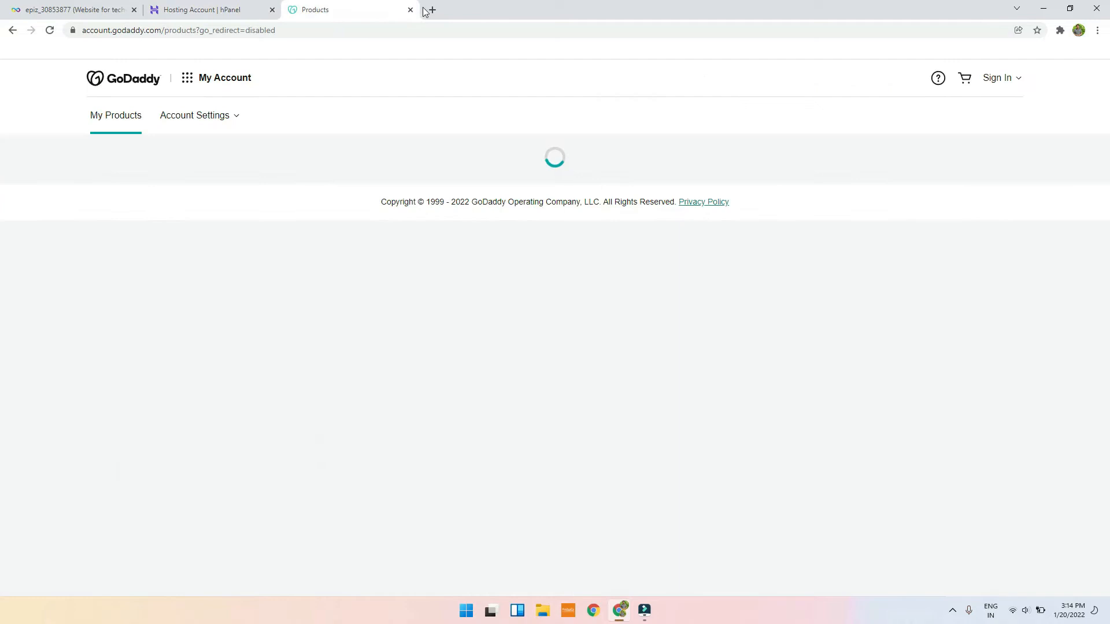
scroll(580, 251, "down", 3)
scroll(347, 341, "down", 5)
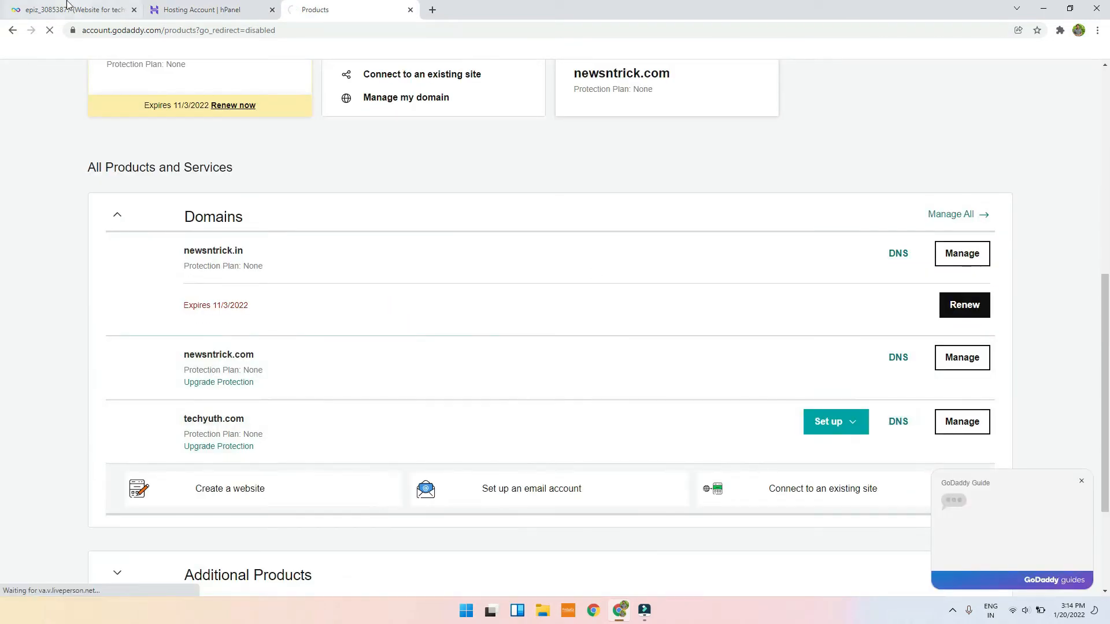
left_click(174, 10)
left_click(13, 30)
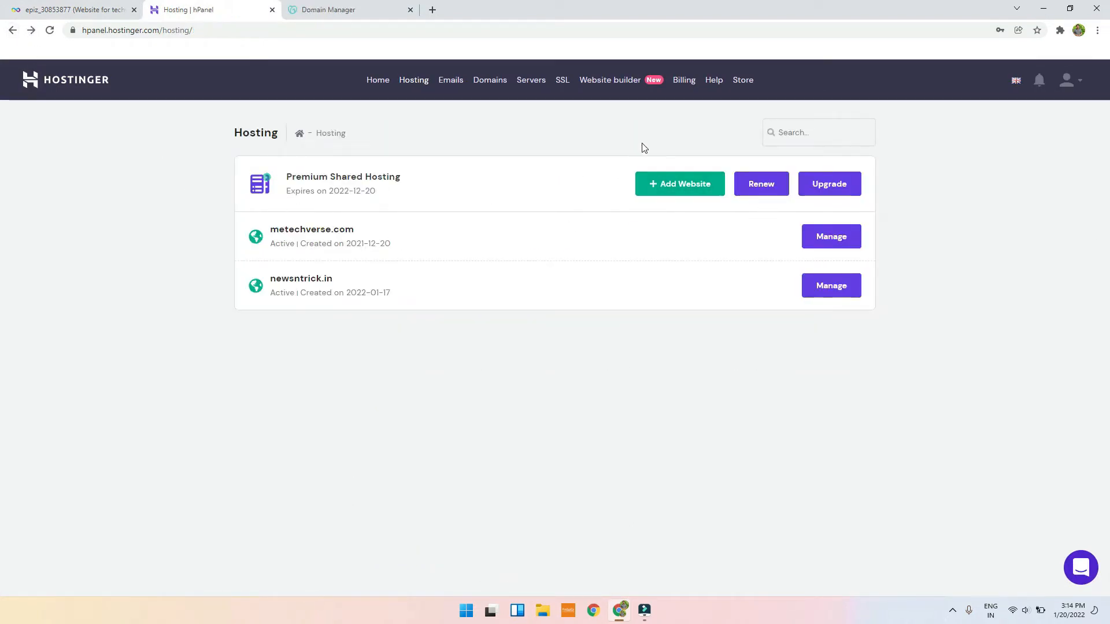
Step: Open metechverse.com's hosting details and Auto Installer, then return to the hPanel home page
left_click(854, 237)
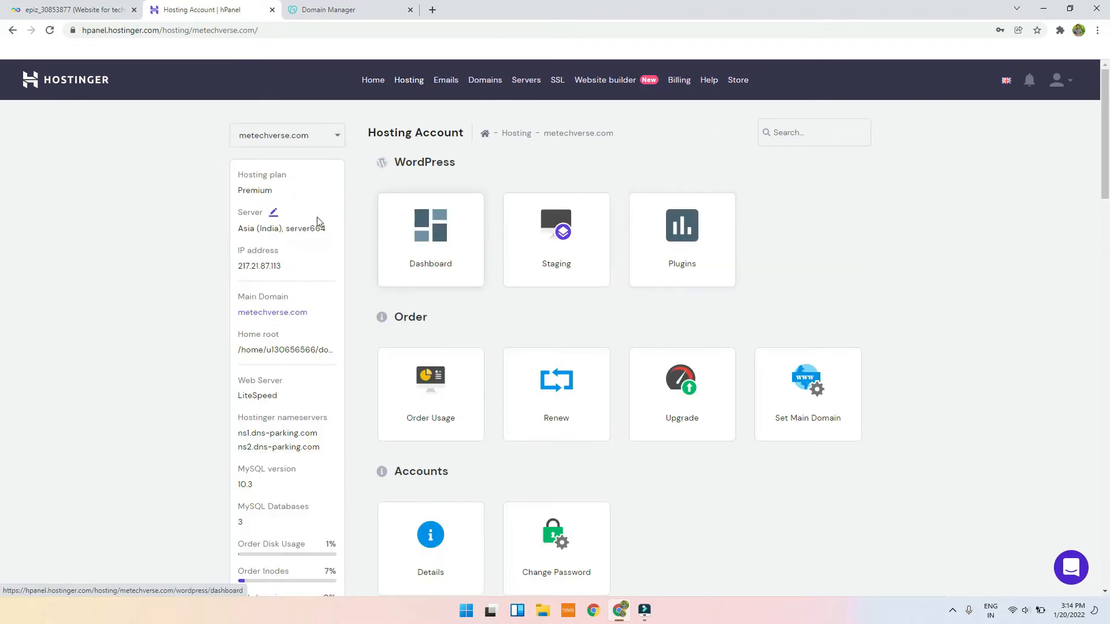
scroll(632, 283, "down", 10)
scroll(643, 290, "down", 1)
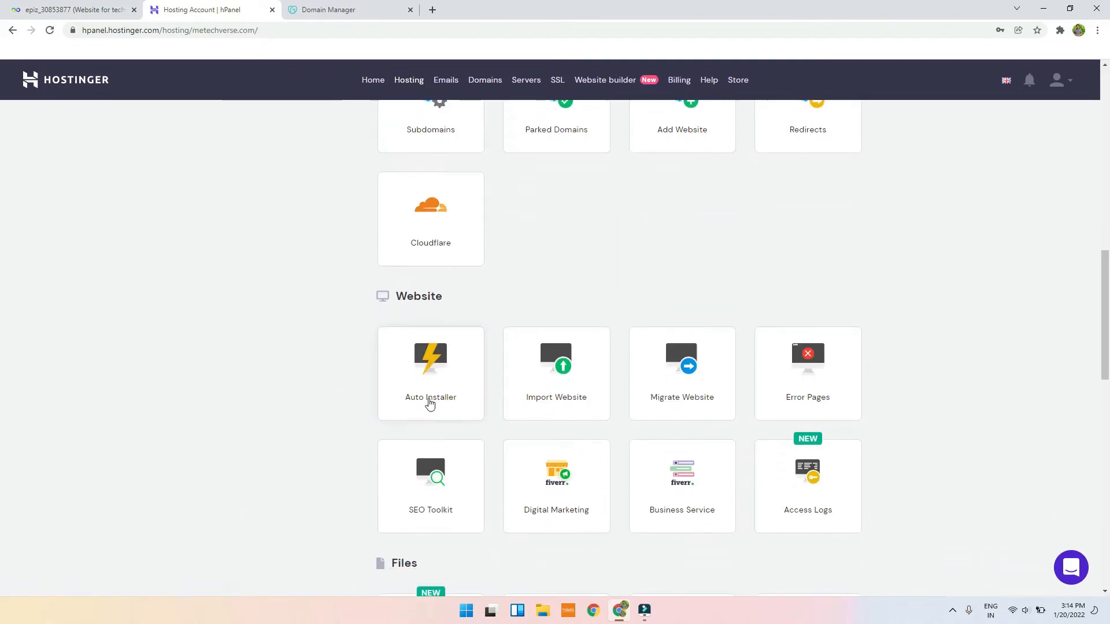
left_click(429, 399)
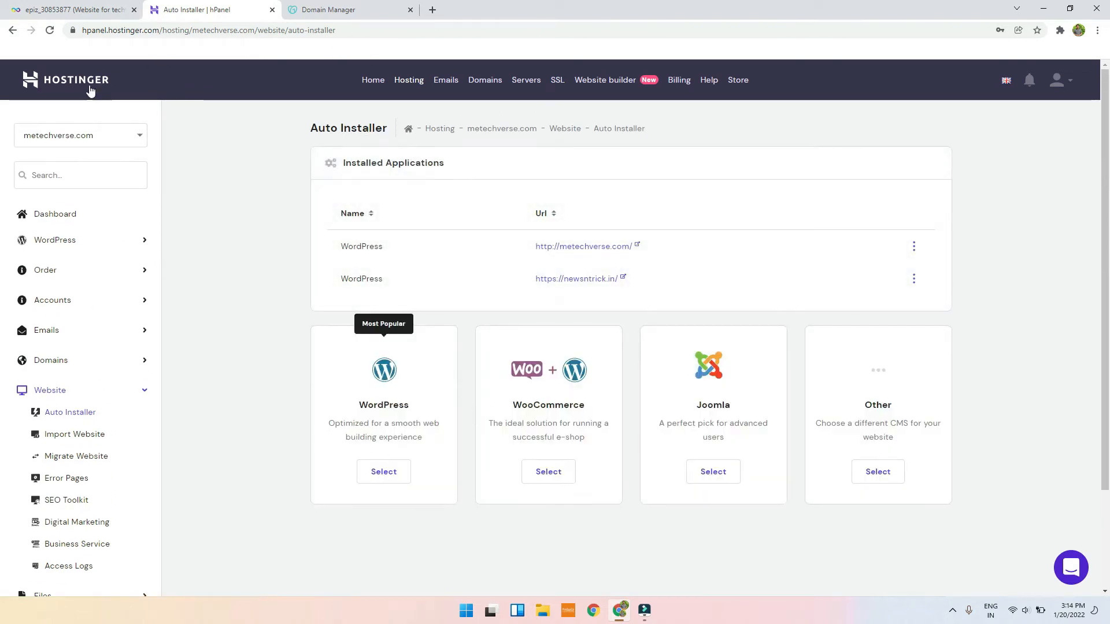
left_click(86, 84)
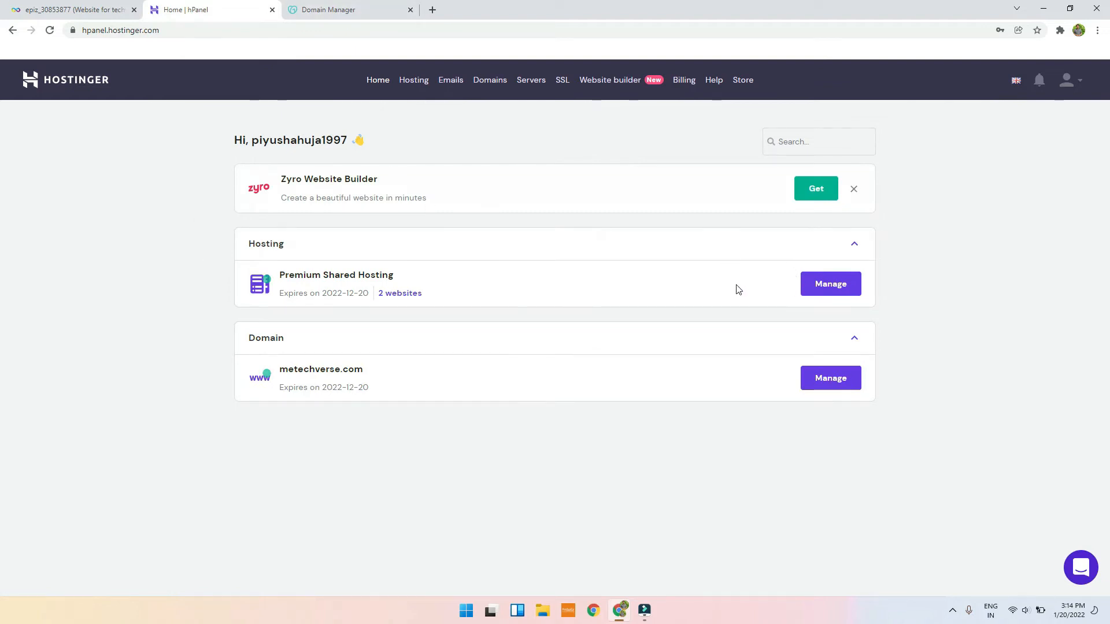
Step: Copy the nameserver ns1.dns-parking.com from the Hosting Account page and return to GoDaddy's DNS page
left_click(828, 285)
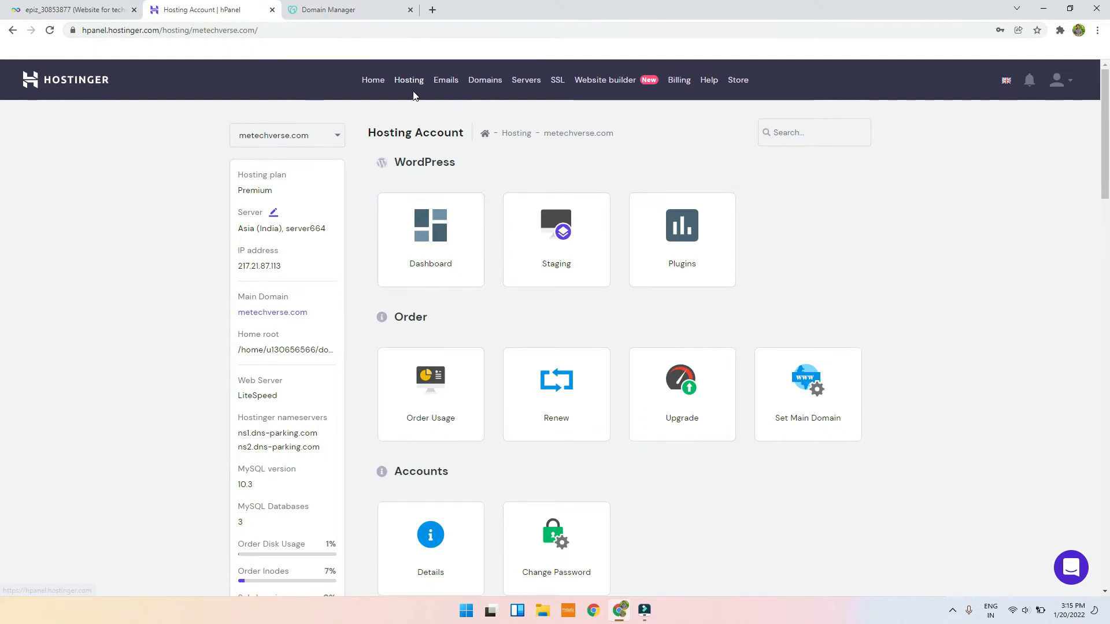
left_click(334, 131)
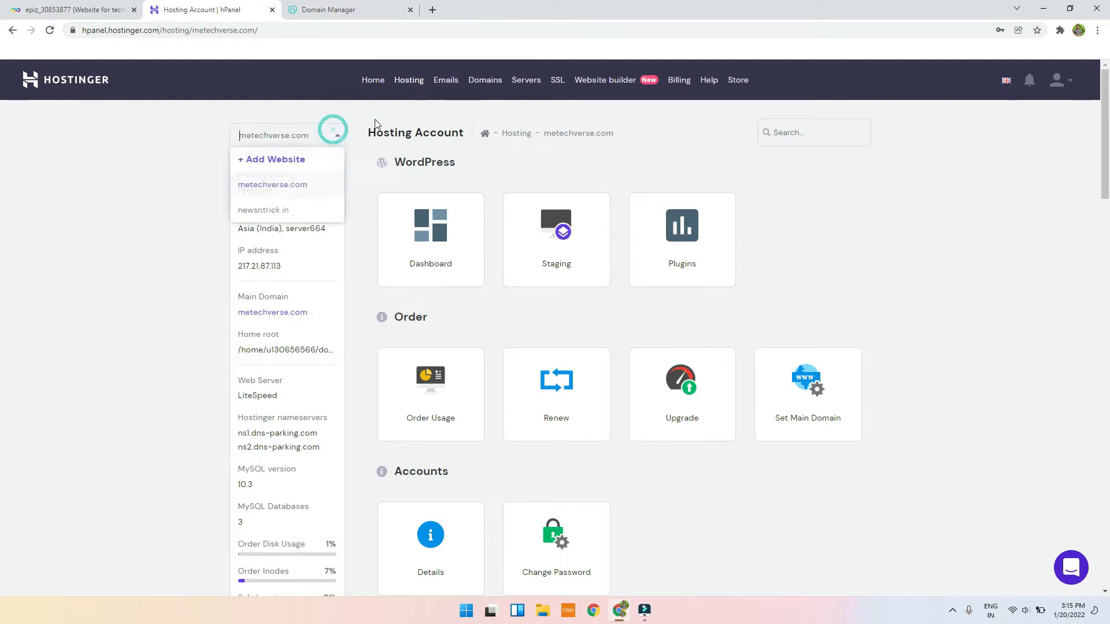
left_click(296, 143)
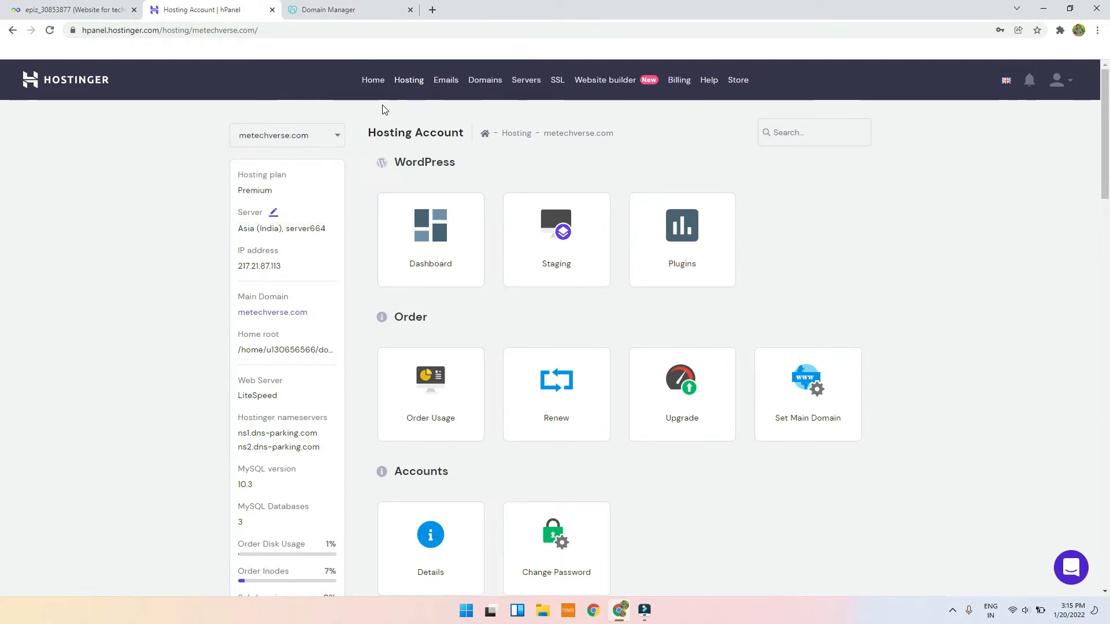
scroll(259, 323, "down", 2)
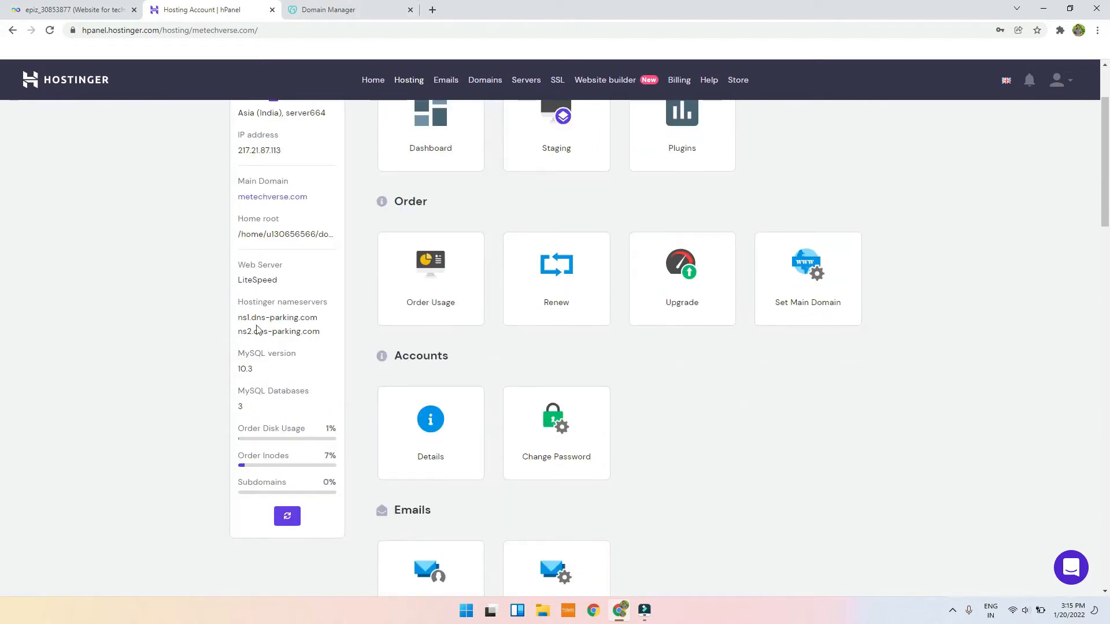
left_click(251, 320)
triple_click(253, 320)
key("ctrl+c")
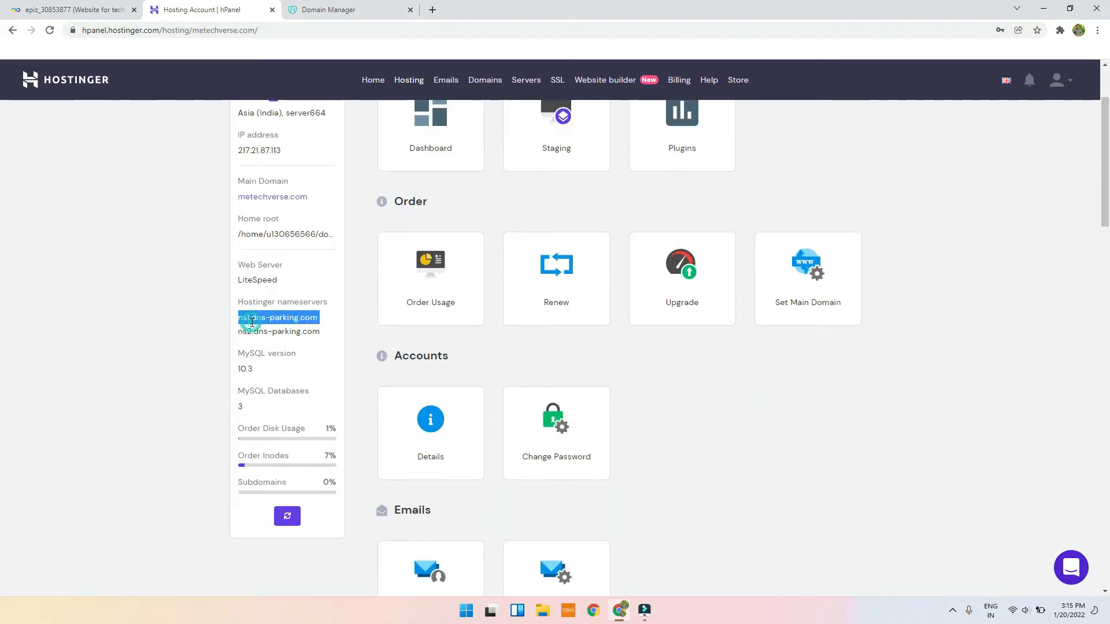
left_click(373, 6)
scroll(156, 289, "down", 7)
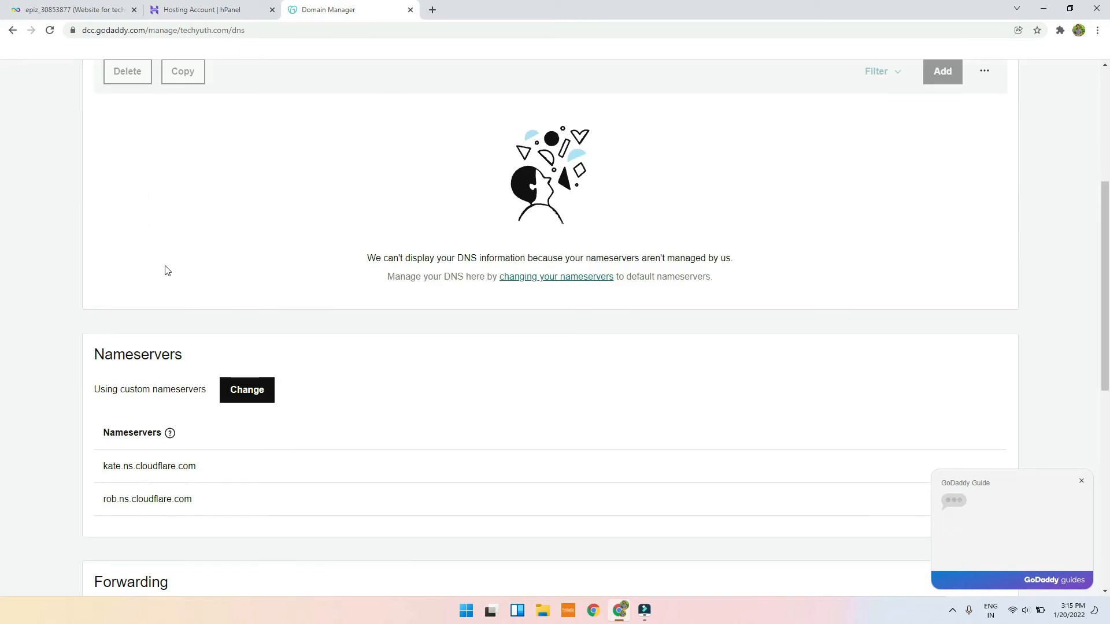
Step: Switch to custom nameservers and replace kate.ns.cloudflare.com with ns1.dns-parking.com
left_click(252, 287)
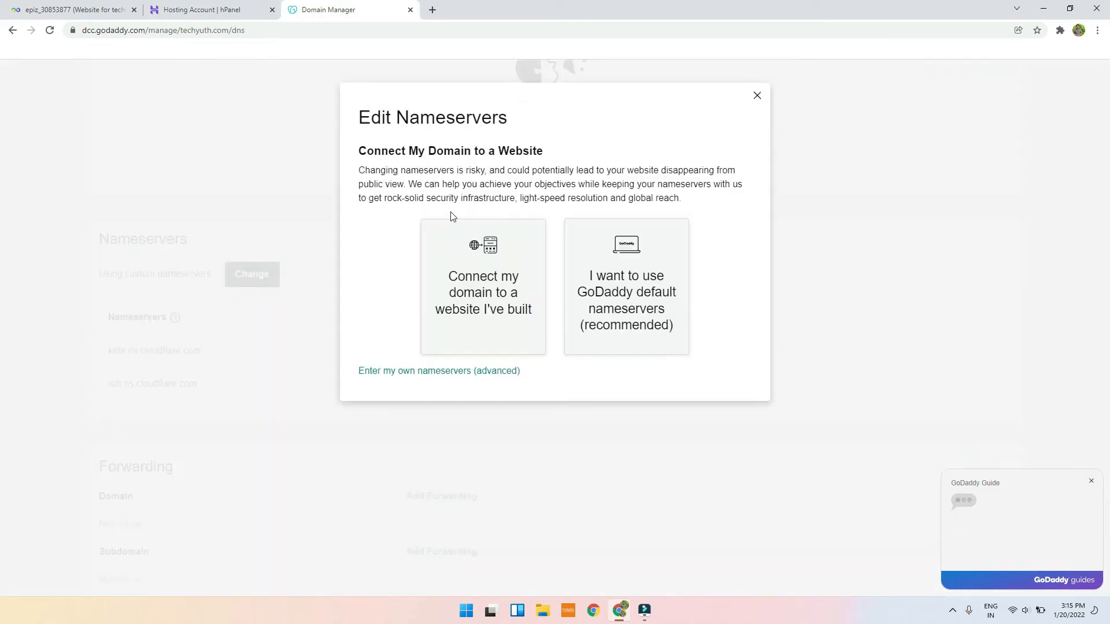
left_click(452, 370)
left_click(478, 231)
key("ctrl+a")
key("ctrl+v")
Step: Copy ns2.dns-parking.com from hPanel and paste it over rob.ns.cloudflare.com
left_click(203, 6)
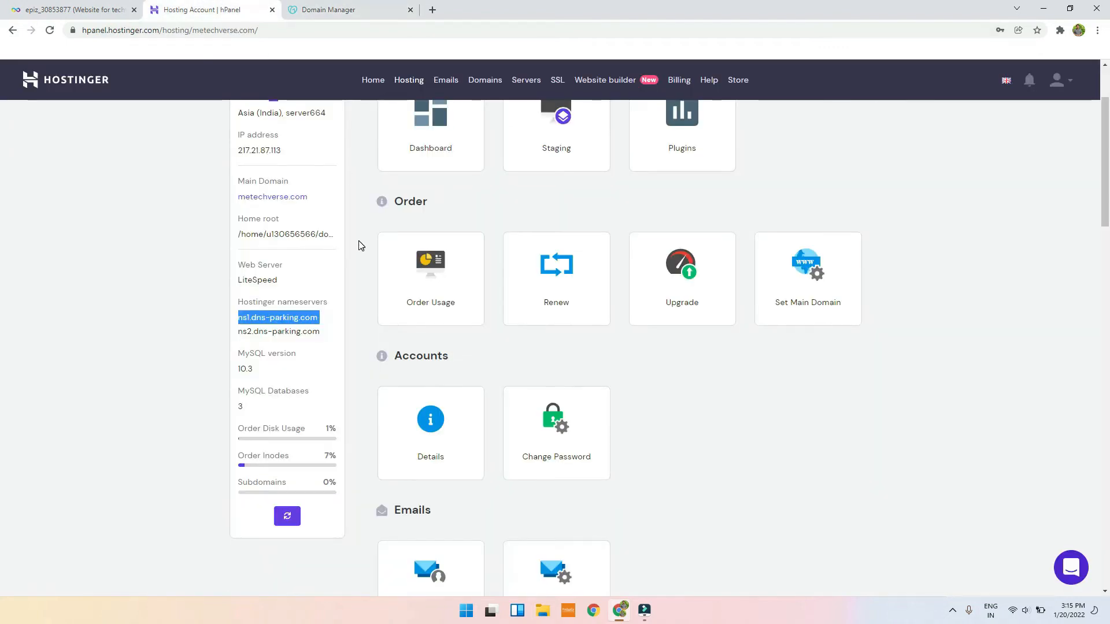
triple_click(311, 331)
key("ctrl+c")
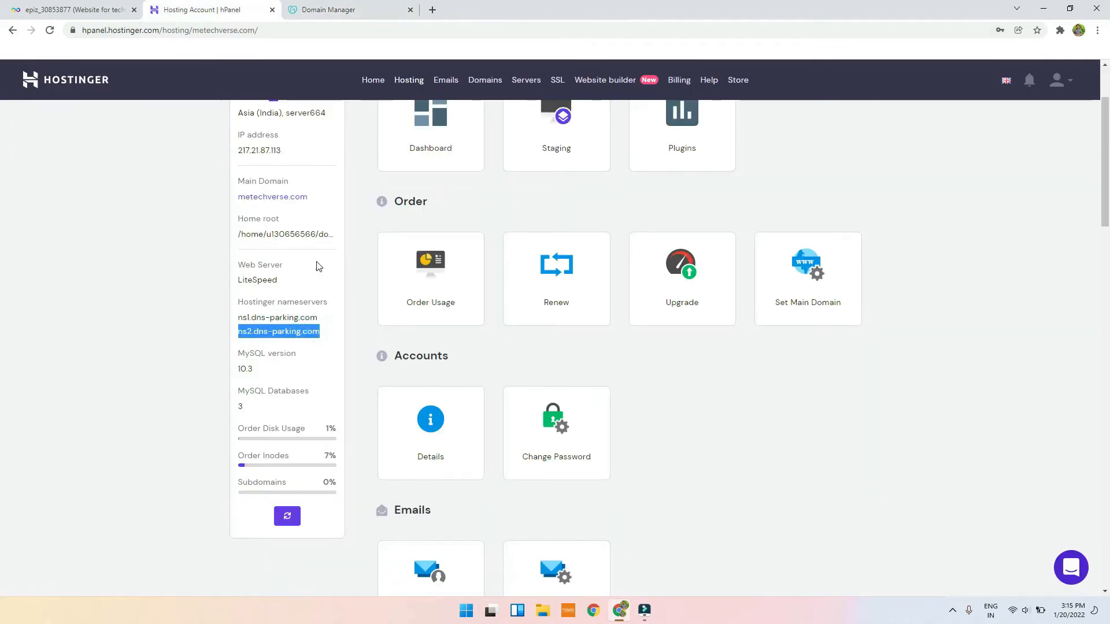
left_click(379, 4)
left_click(471, 258)
key("ctrl+a")
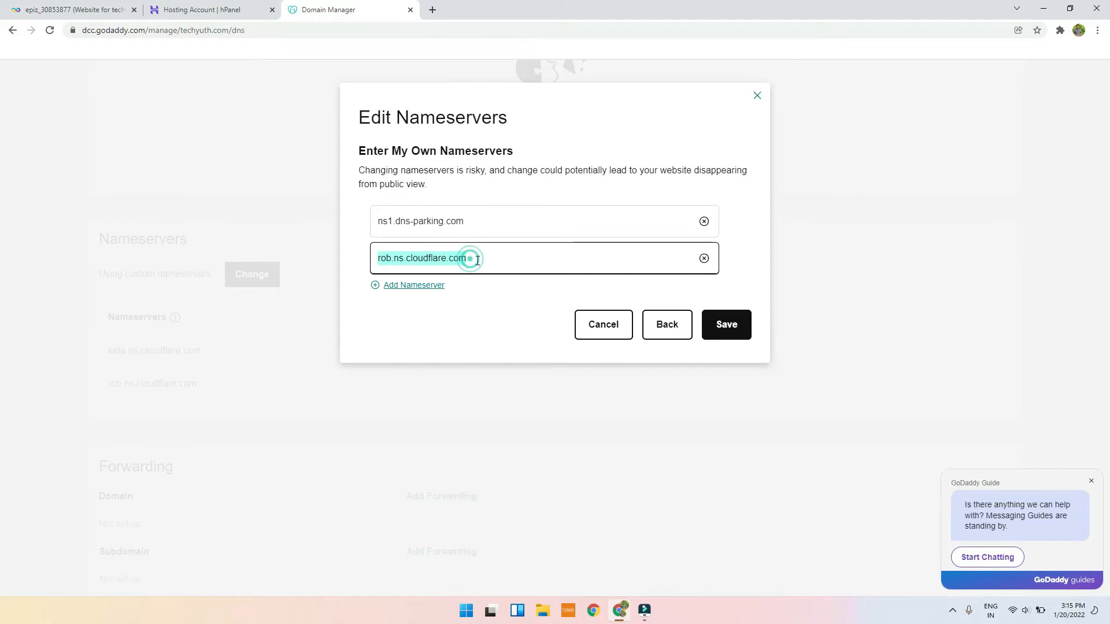
key("ctrl+v")
Step: Save the dns-parking.com nameservers, consent to the update, and reload the DNS page
left_click(715, 327)
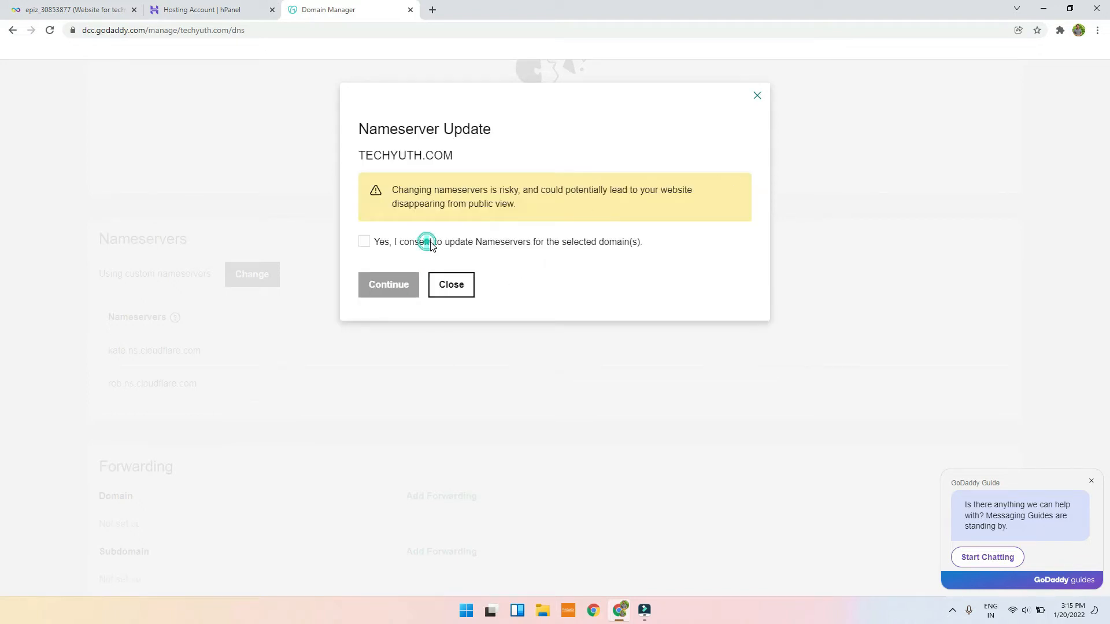
left_click(365, 243)
left_click(388, 285)
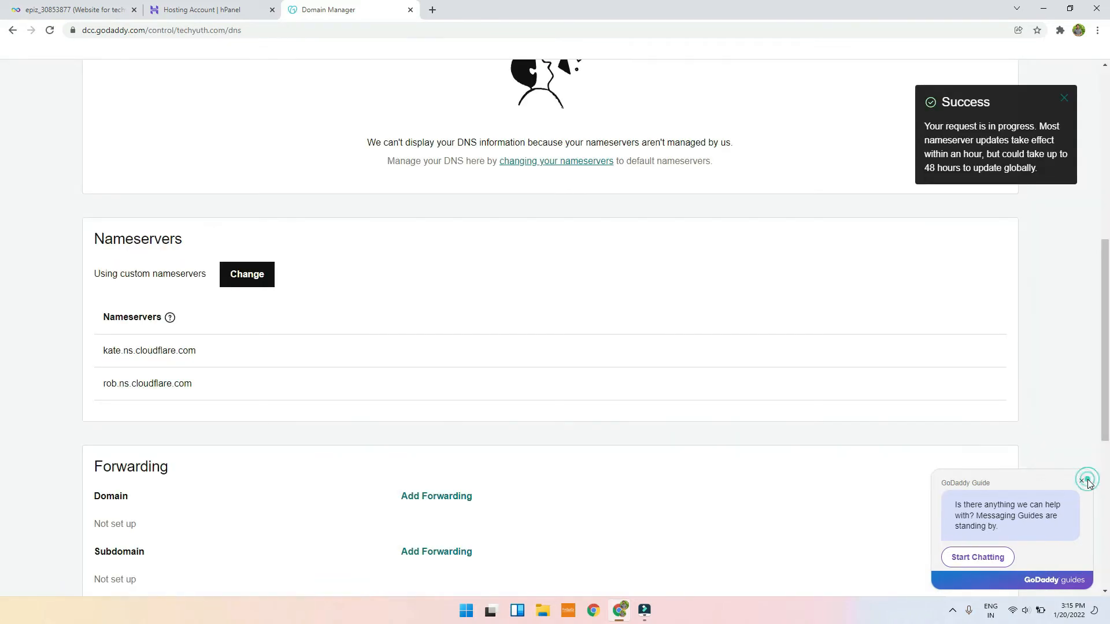
left_click(1089, 483)
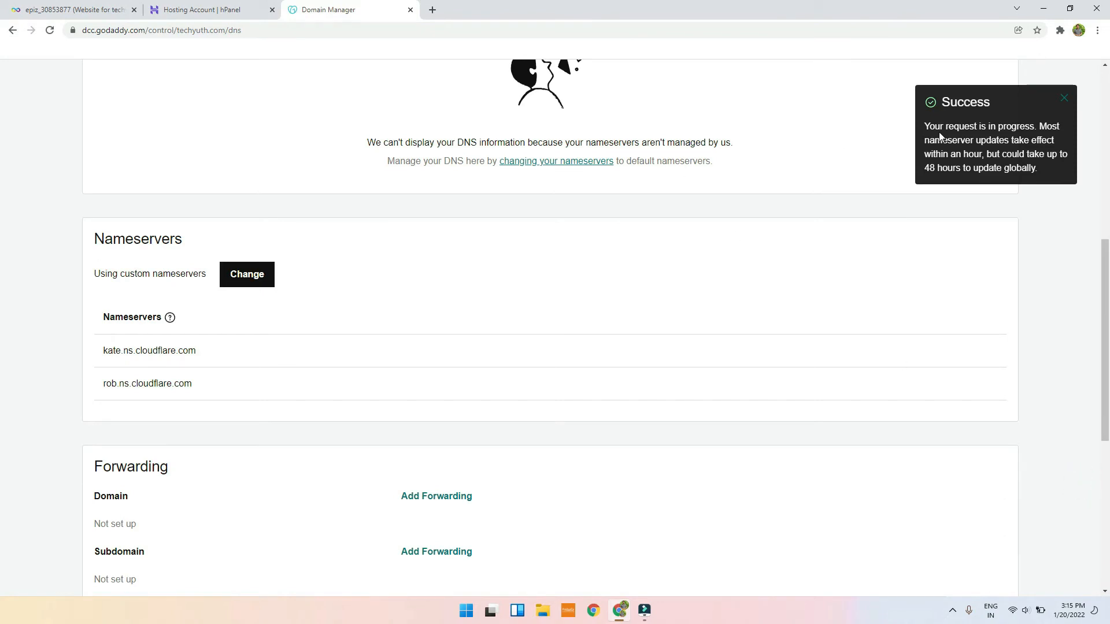
scroll(790, 223, "up", 5)
scroll(248, 340, "down", 5)
left_click(49, 30)
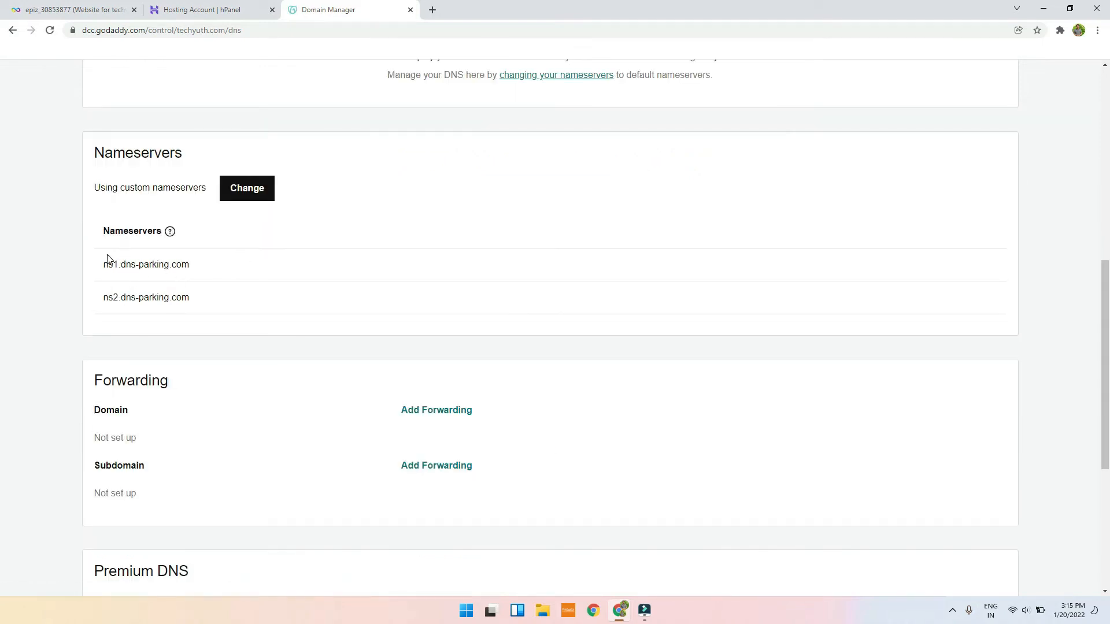
Step: Select the techyuth.com domain name on the GoDaddy page
scroll(185, 261, "up", 8)
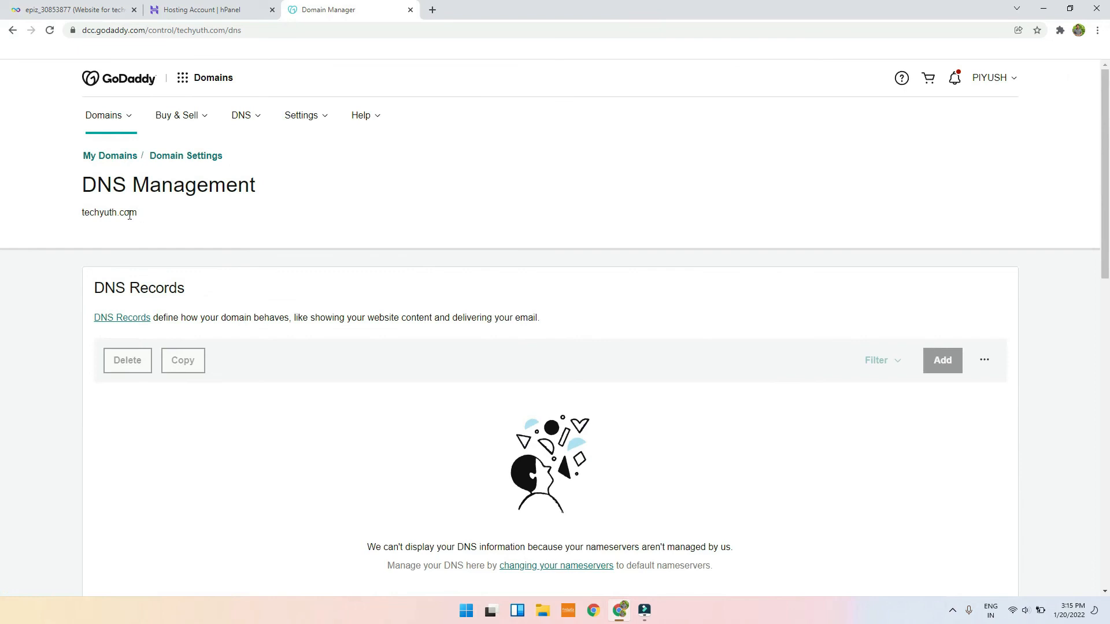
left_click_drag(65, 223, 52, 221)
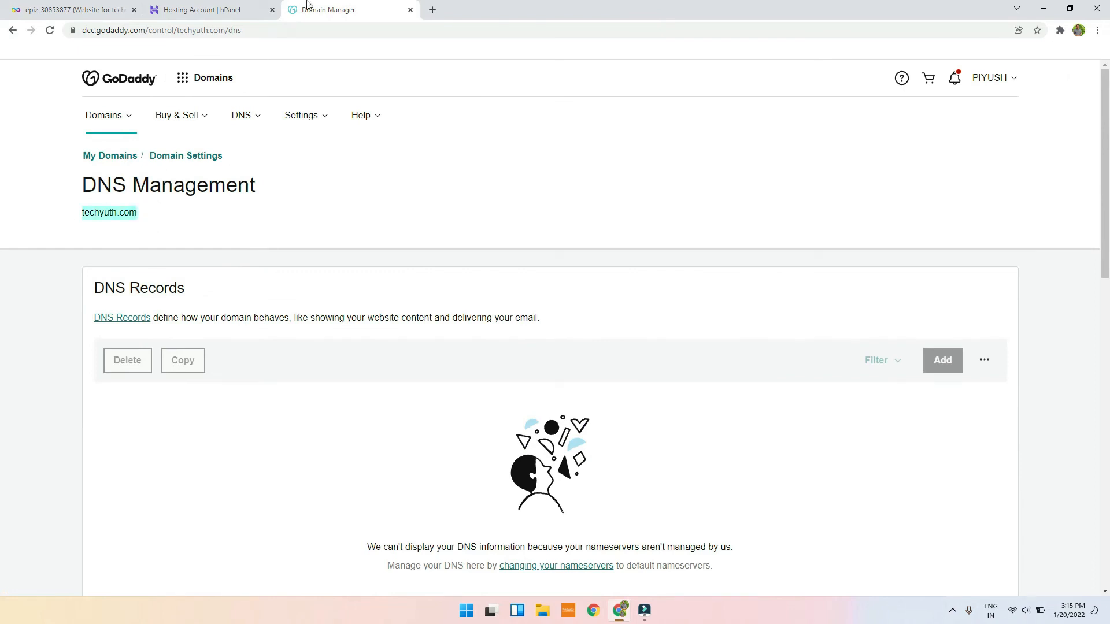
left_click(263, 9)
Step: Go through Domains to the hosting plan overview and start Add Website
left_click(255, 212)
scroll(418, 68, "up", 2)
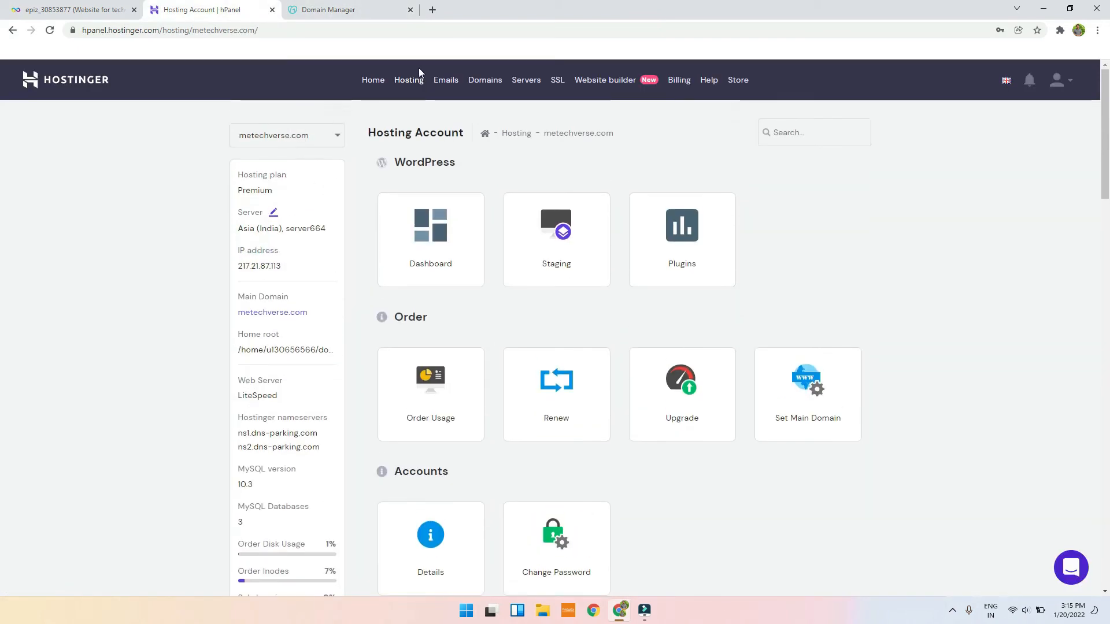
left_click(471, 80)
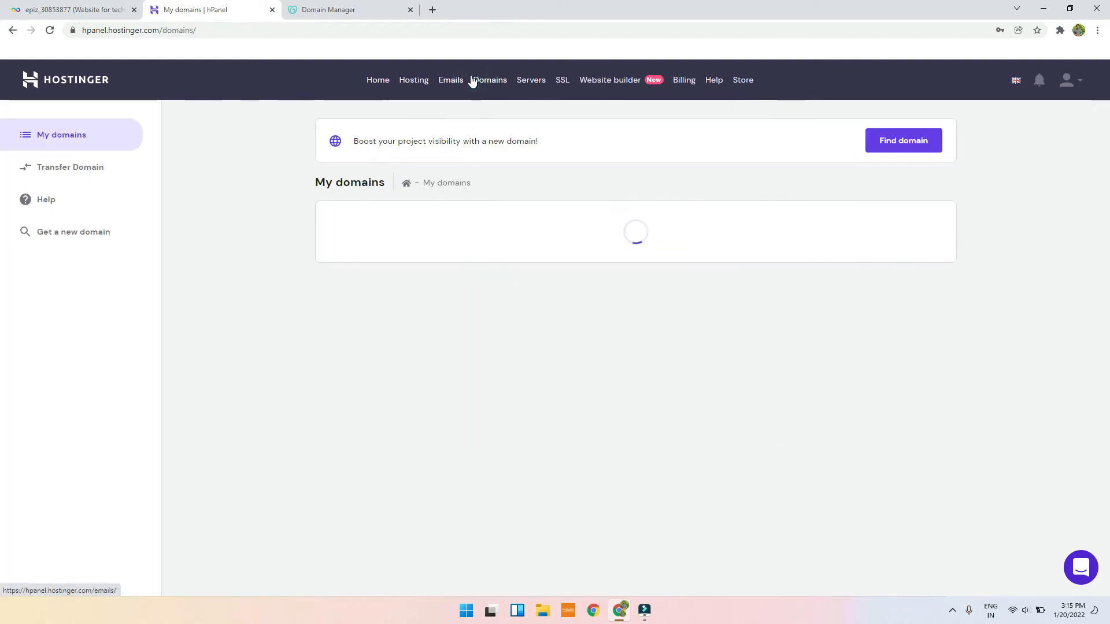
left_click(416, 83)
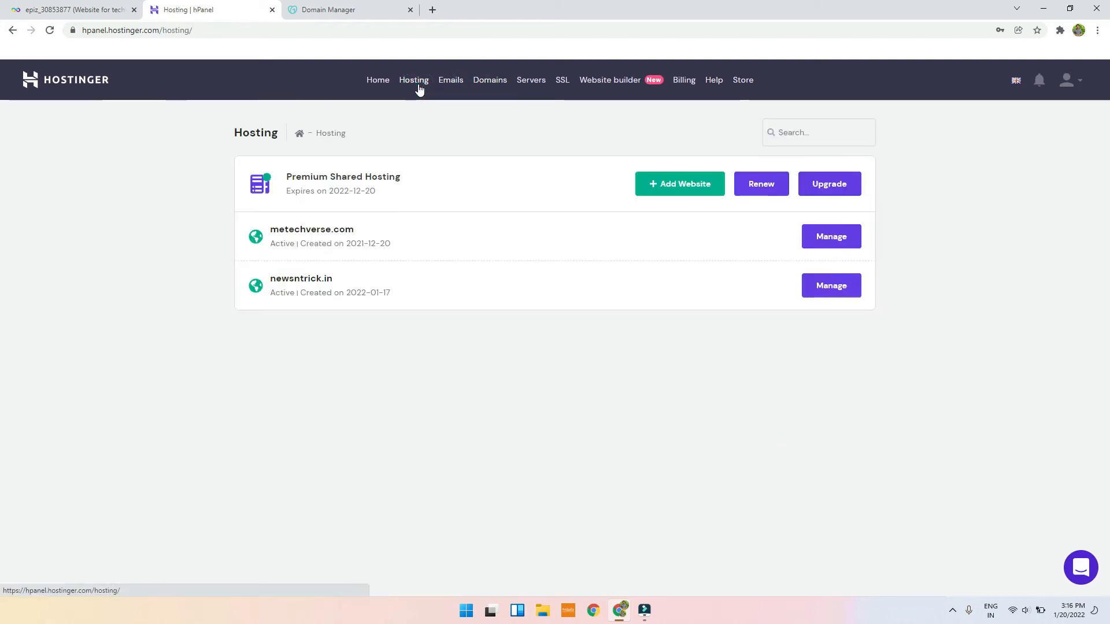
left_click(702, 185)
Step: Replace the autofilled domain name with techyuth.com
double_click(594, 242)
left_click(373, 247)
double_click(572, 241)
type("techyuth.com")
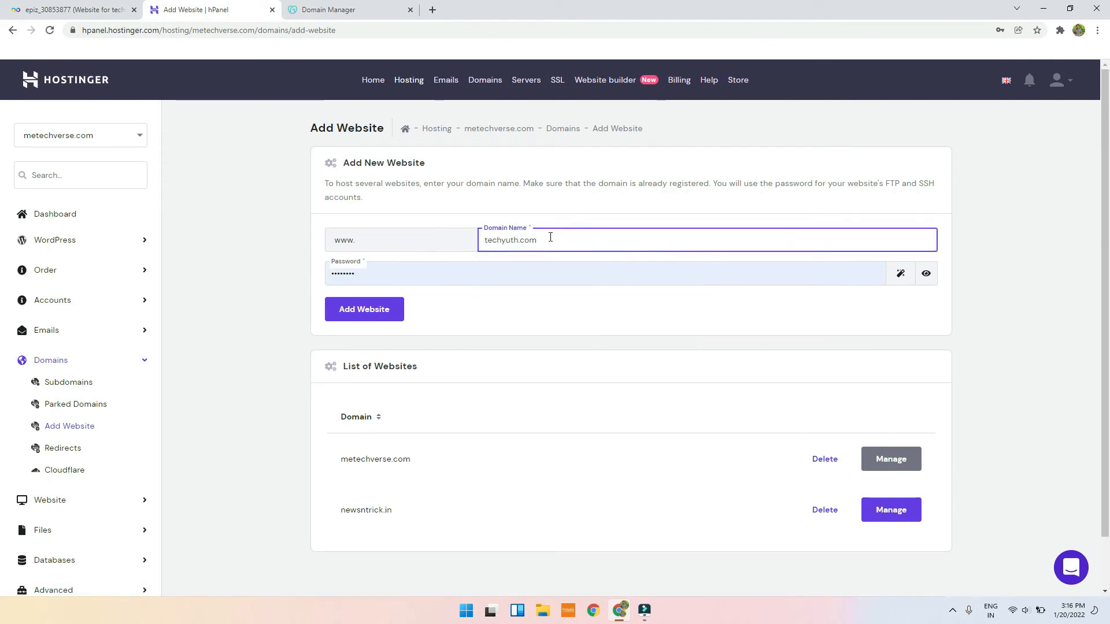
left_click(399, 239)
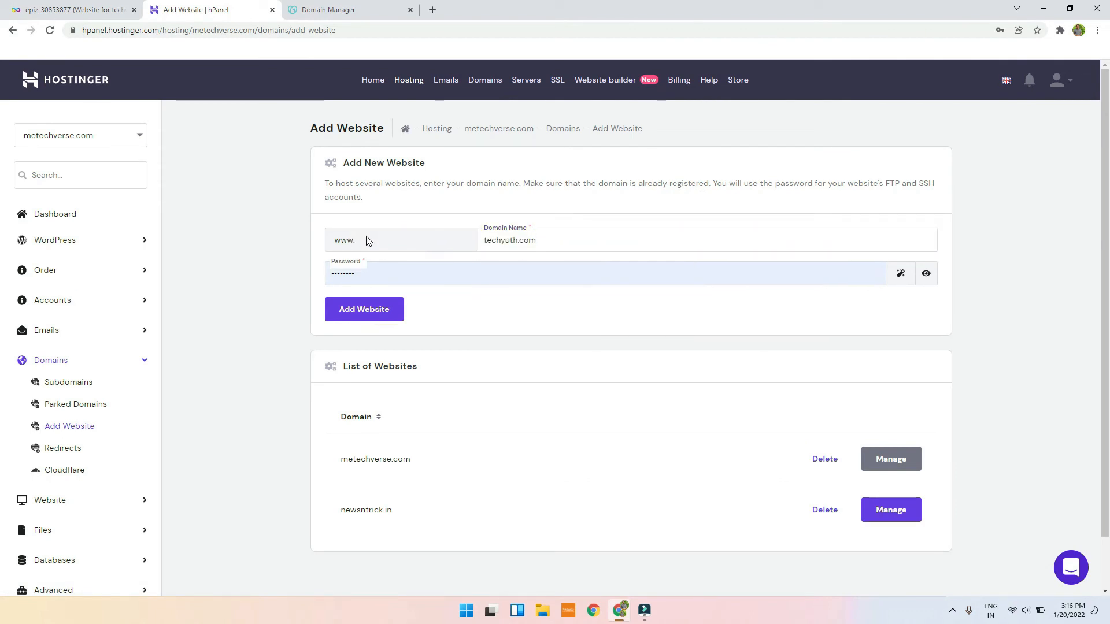
Step: Enter a new website password, add techyuth.com, then open its management page from the list
left_click_drag(339, 243, 332, 250)
left_click(414, 278)
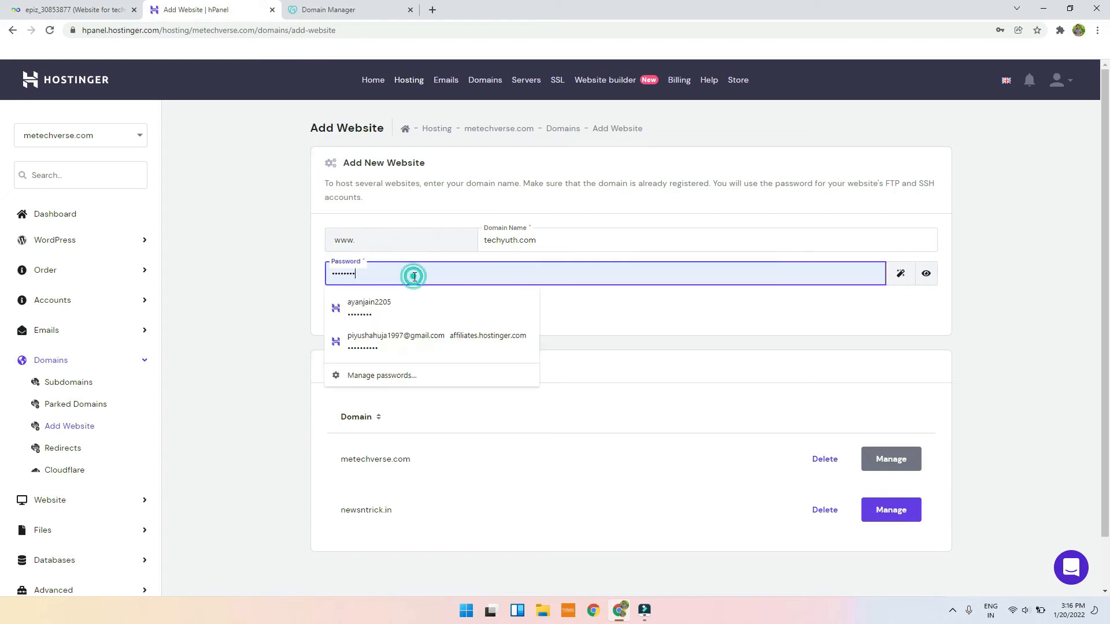
left_click_drag(503, 272, 213, 263)
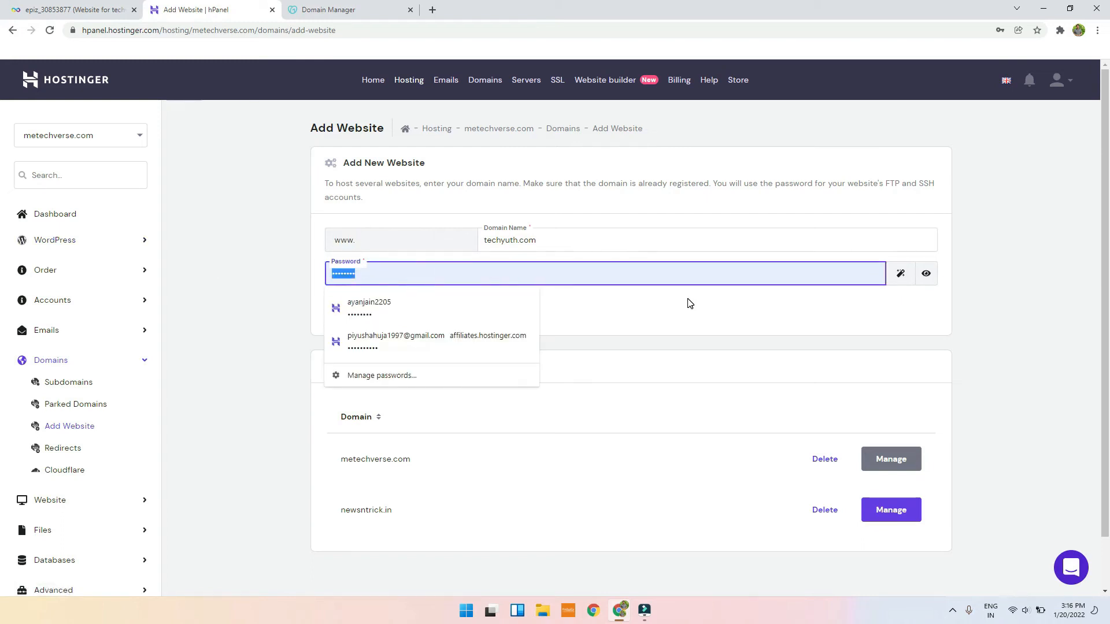
type("••••••••")
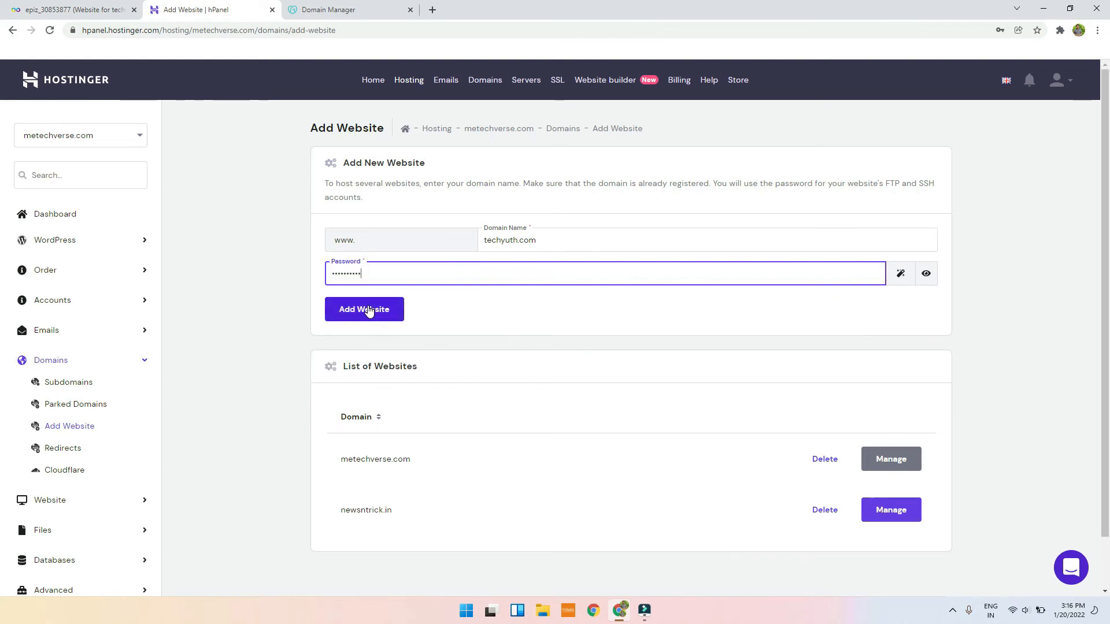
left_click(370, 309)
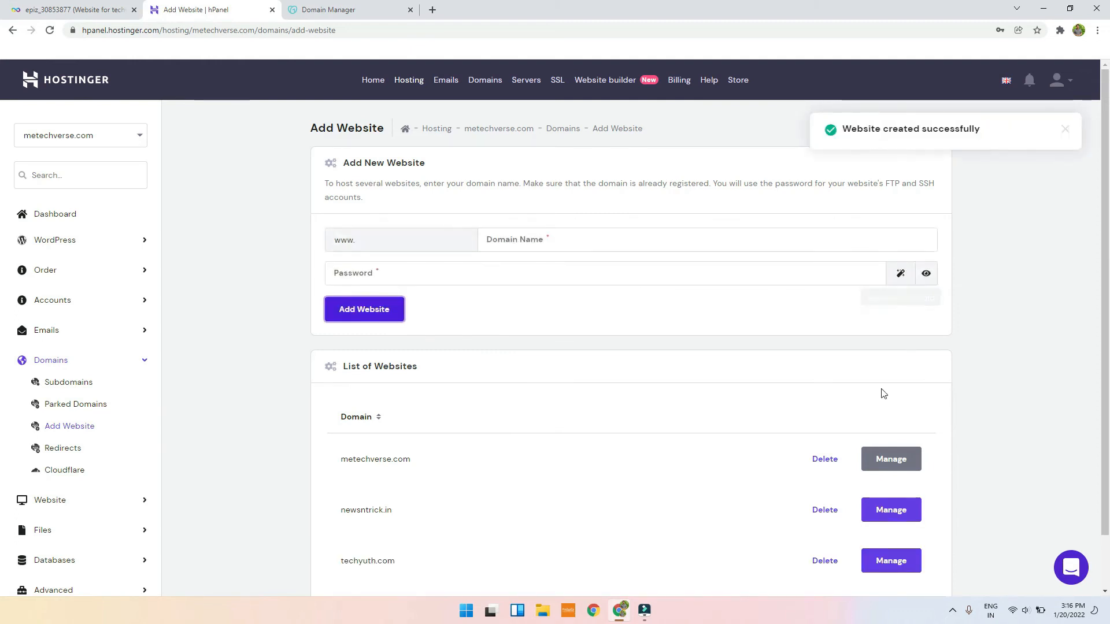
scroll(799, 437, "down", 1)
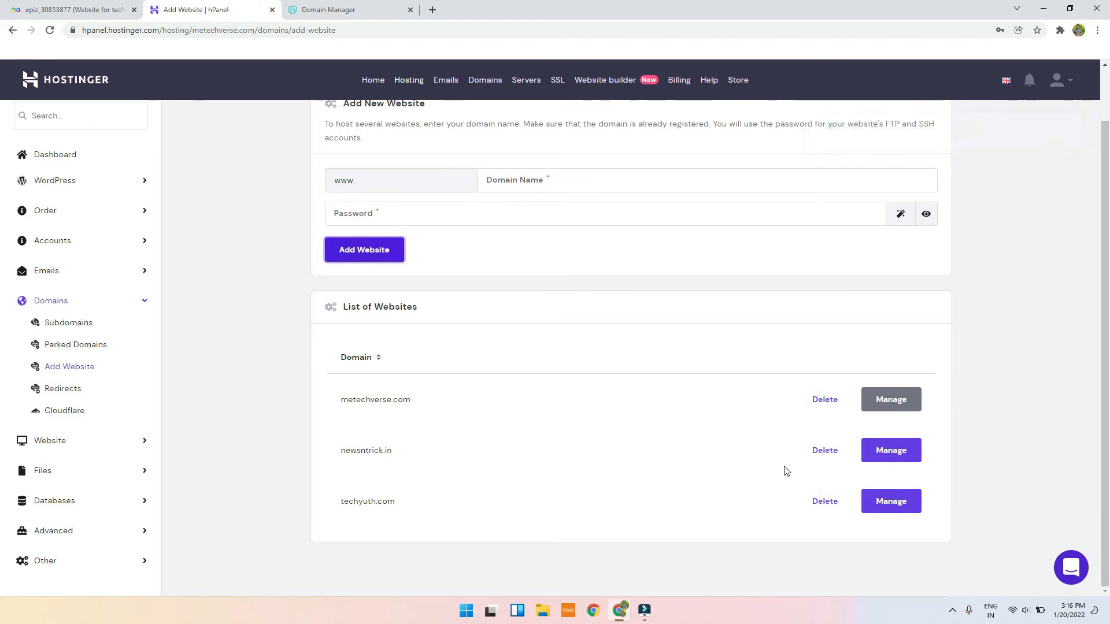
left_click(899, 503)
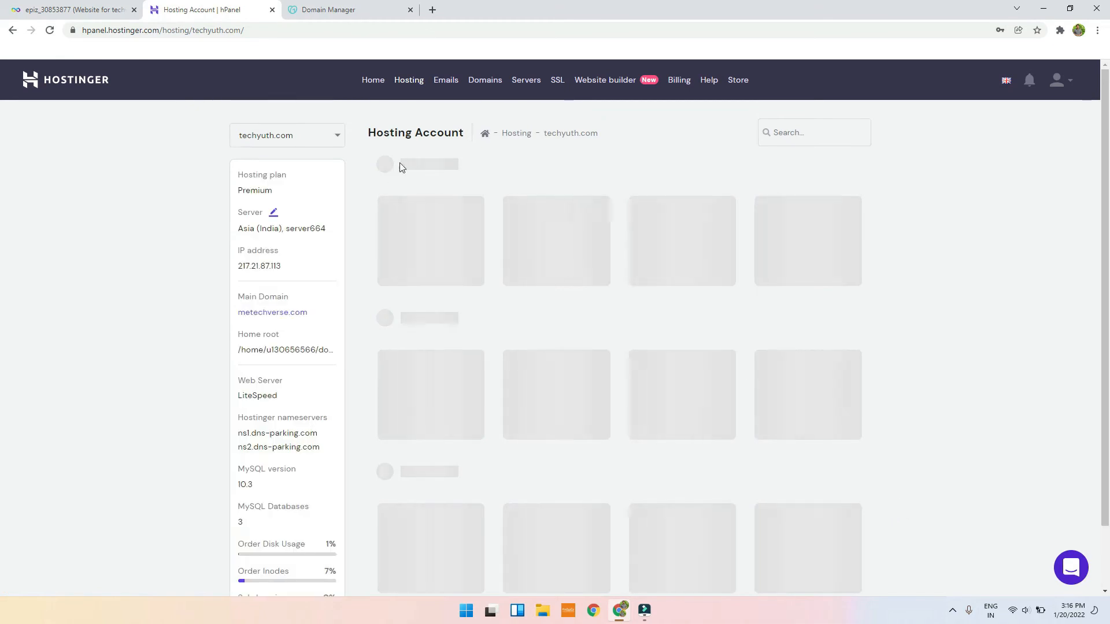
Step: Open techyuth.com's Auto Installer and select WordPress
scroll(365, 381, "down", 2)
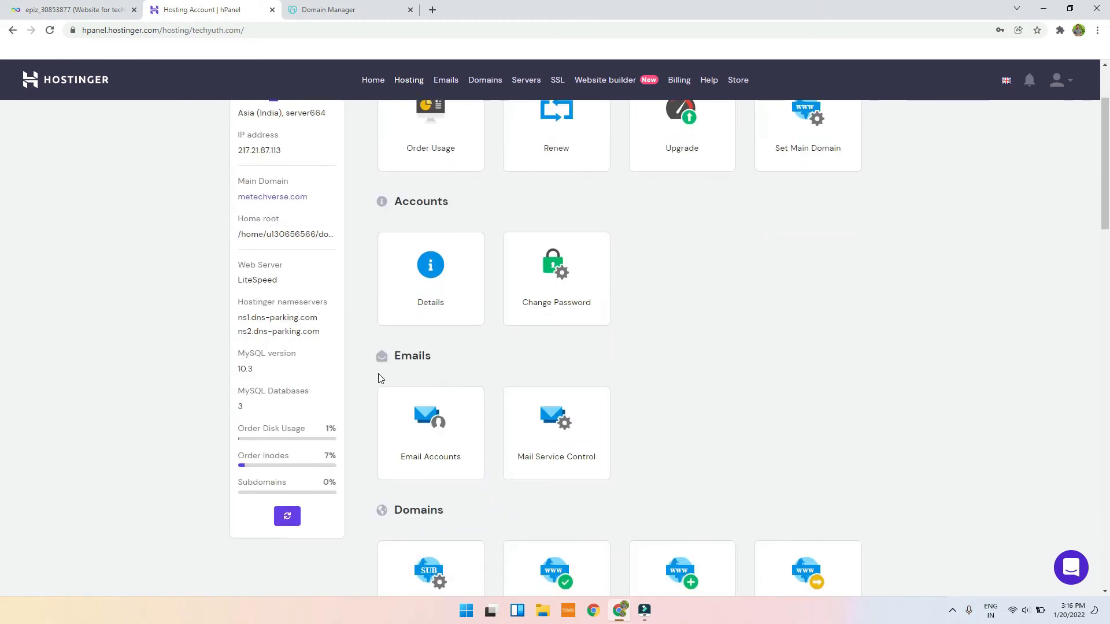
scroll(498, 348, "down", 8)
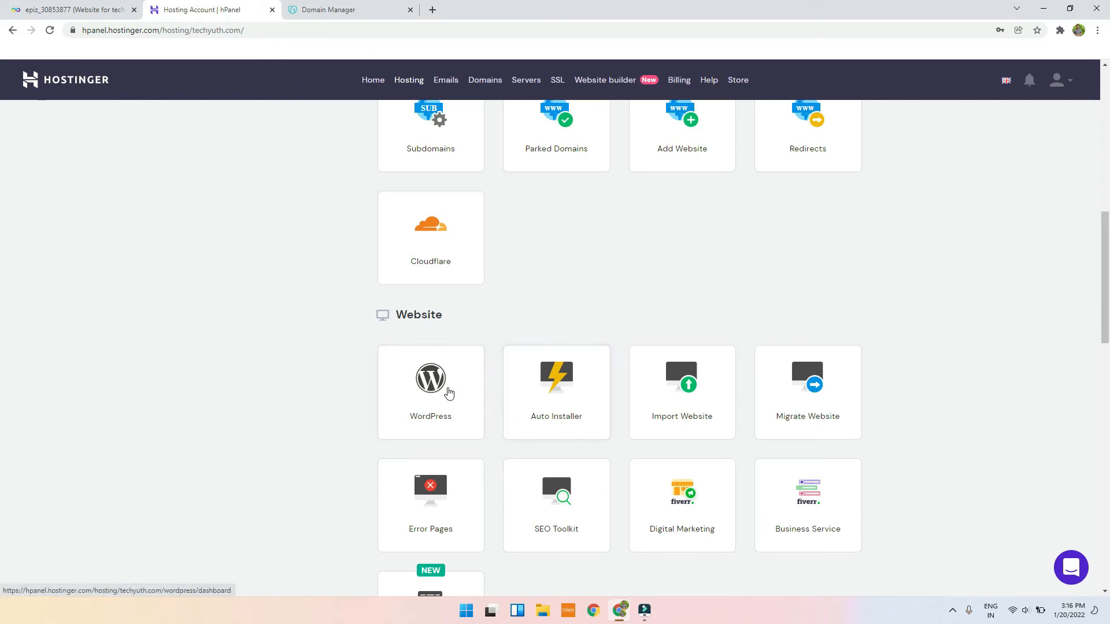
left_click(542, 389)
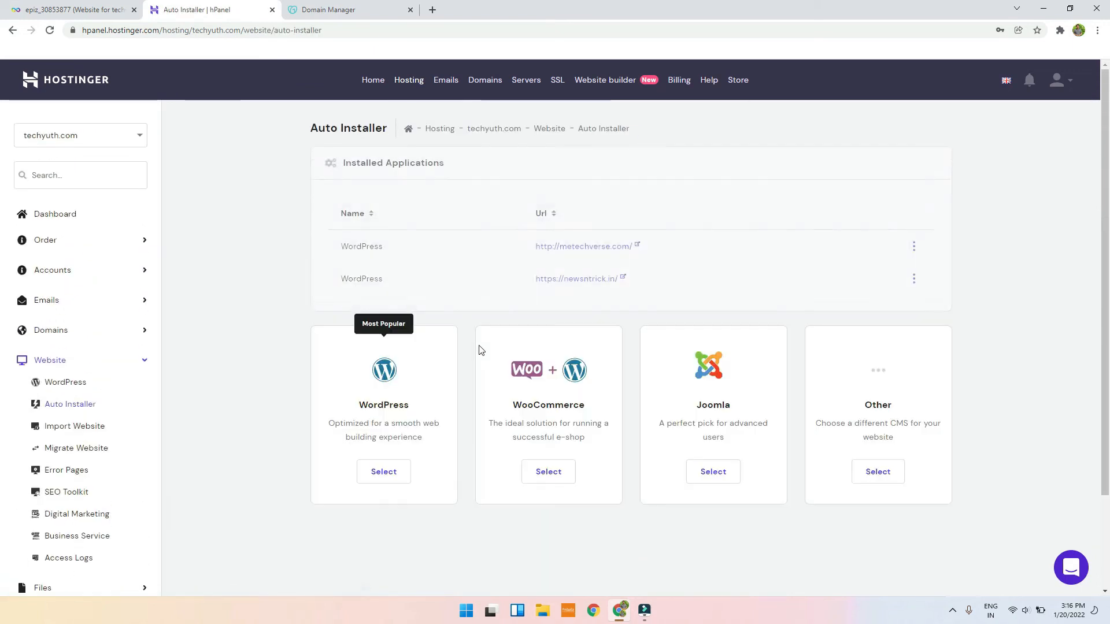
scroll(479, 350, "down", 2)
left_click(383, 356)
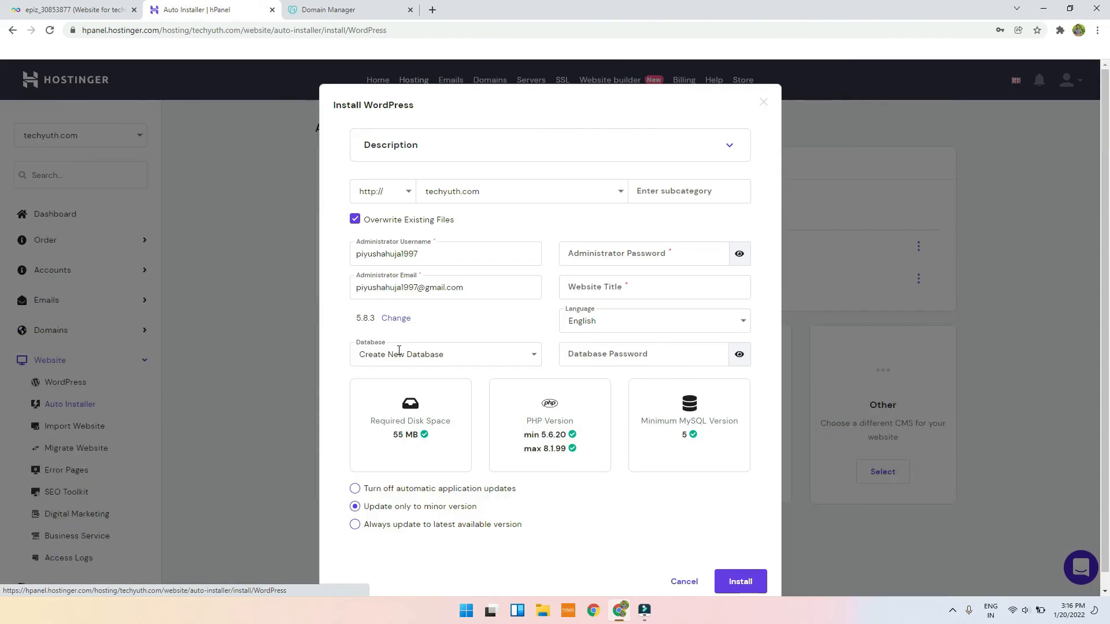
left_click(504, 192)
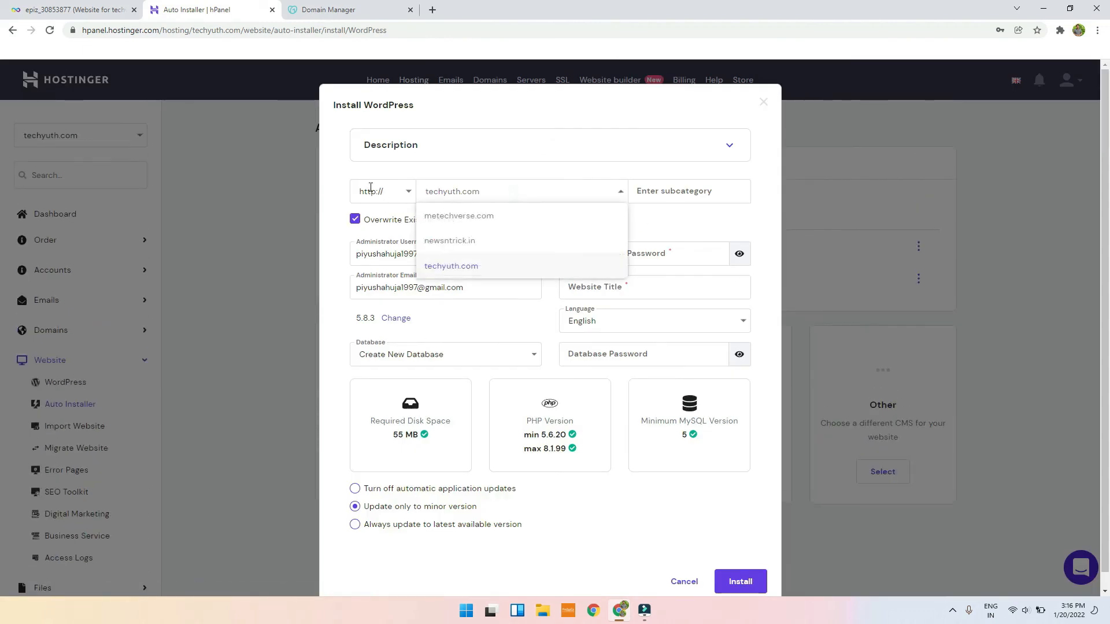
left_click(404, 195)
left_click(409, 191)
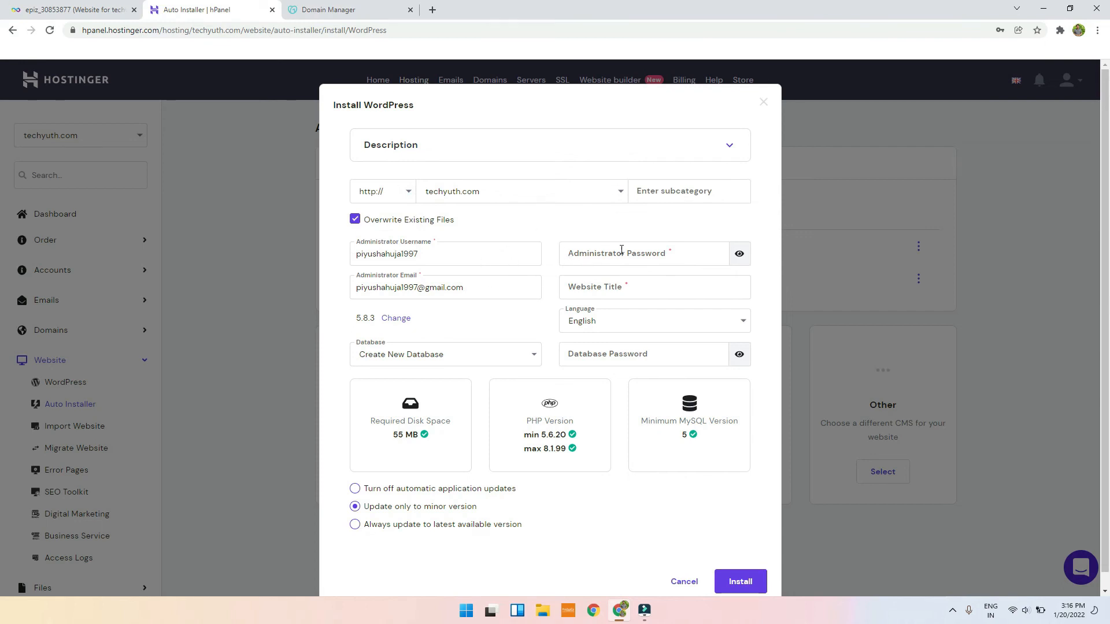
left_click(621, 250)
type("123")
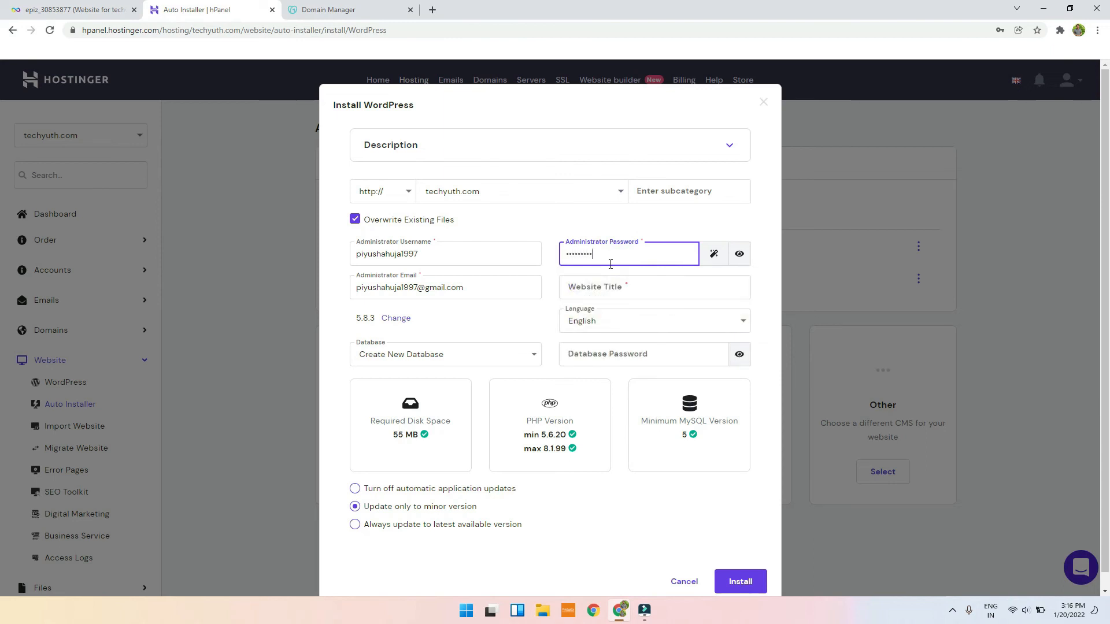
left_click(621, 284)
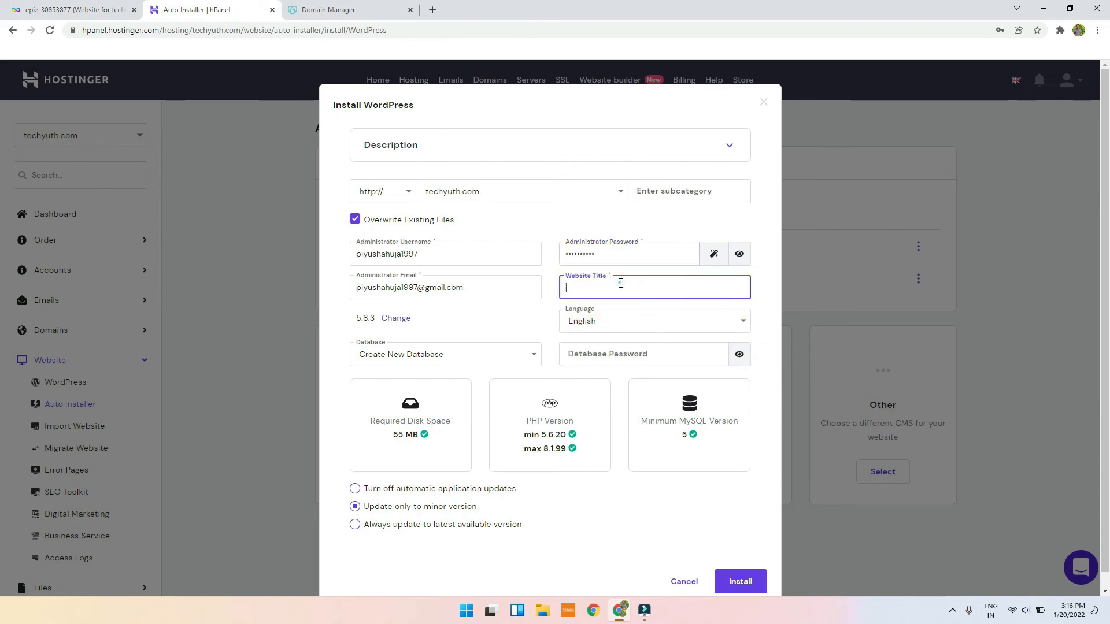
type("TechYut")
Step: Keep a new database with a password, turn off automatic updates, and install WordPress
scroll(562, 321, "down", 1)
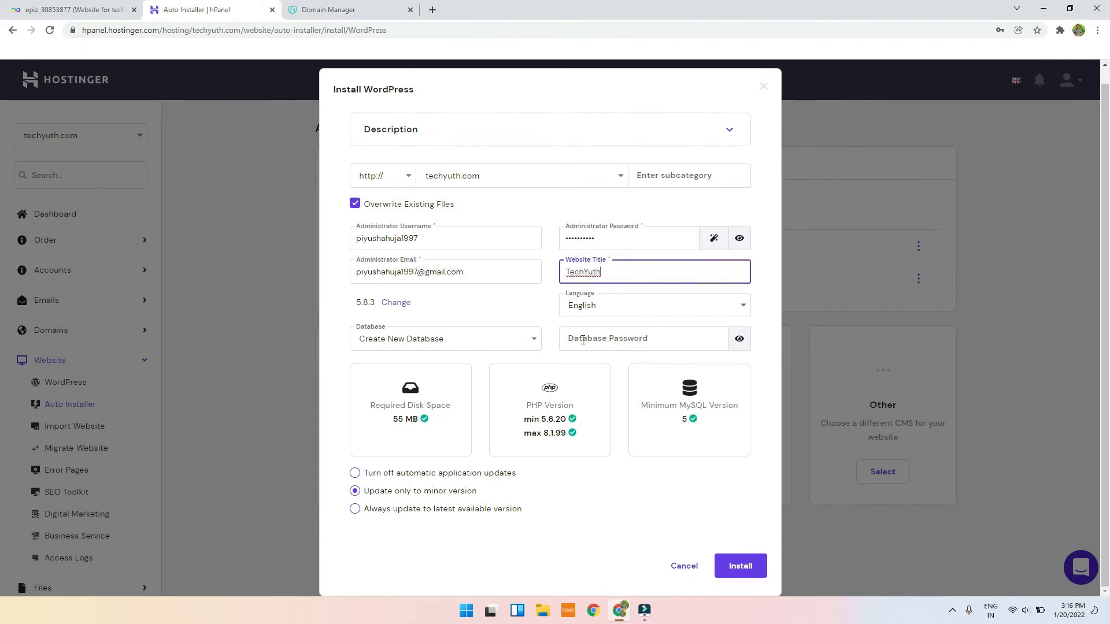
left_click(583, 340)
left_click(475, 346)
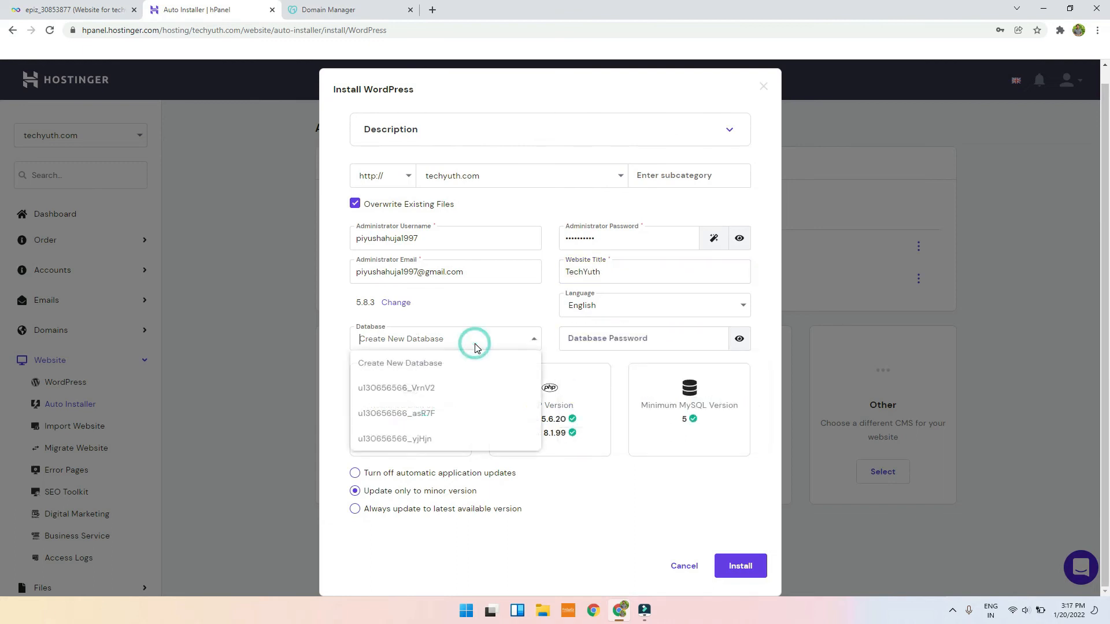
left_click(475, 370)
left_click(672, 331)
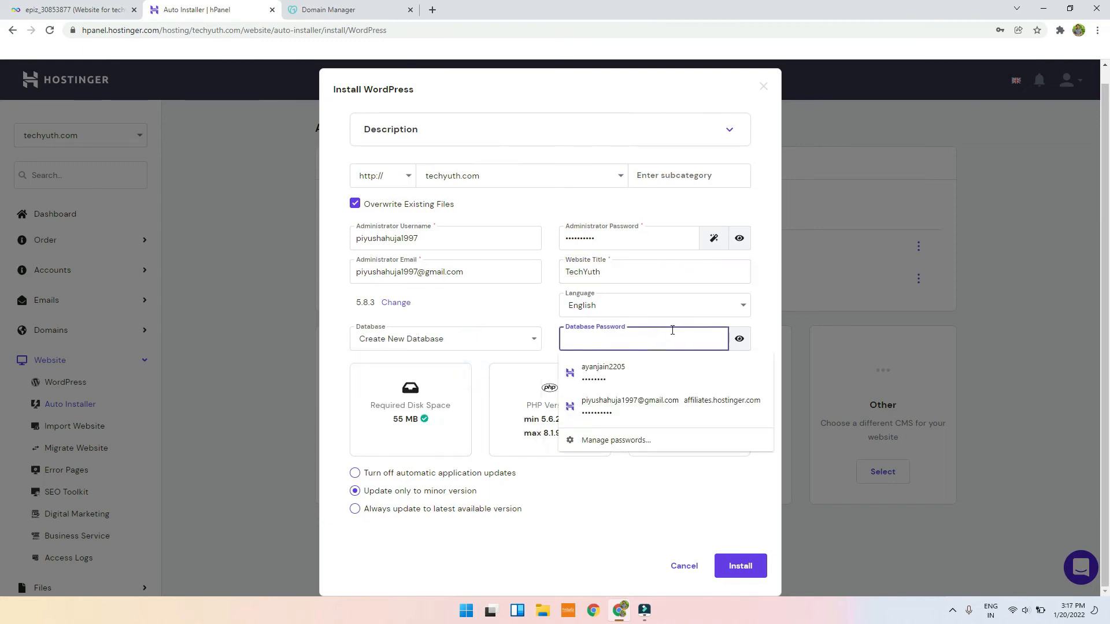
type("•")
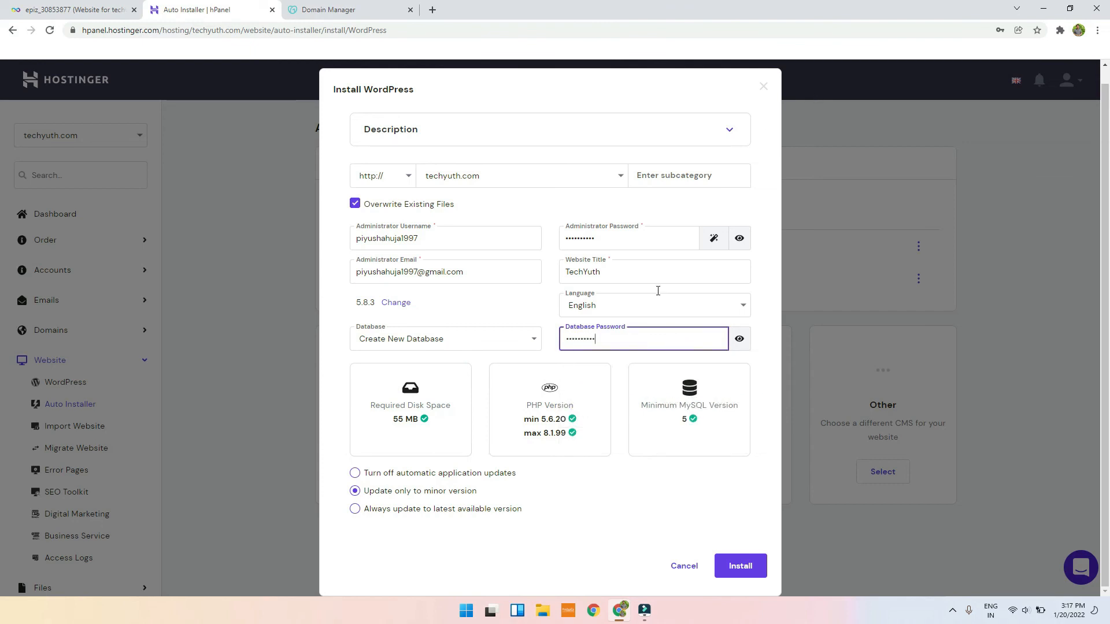
left_click(462, 474)
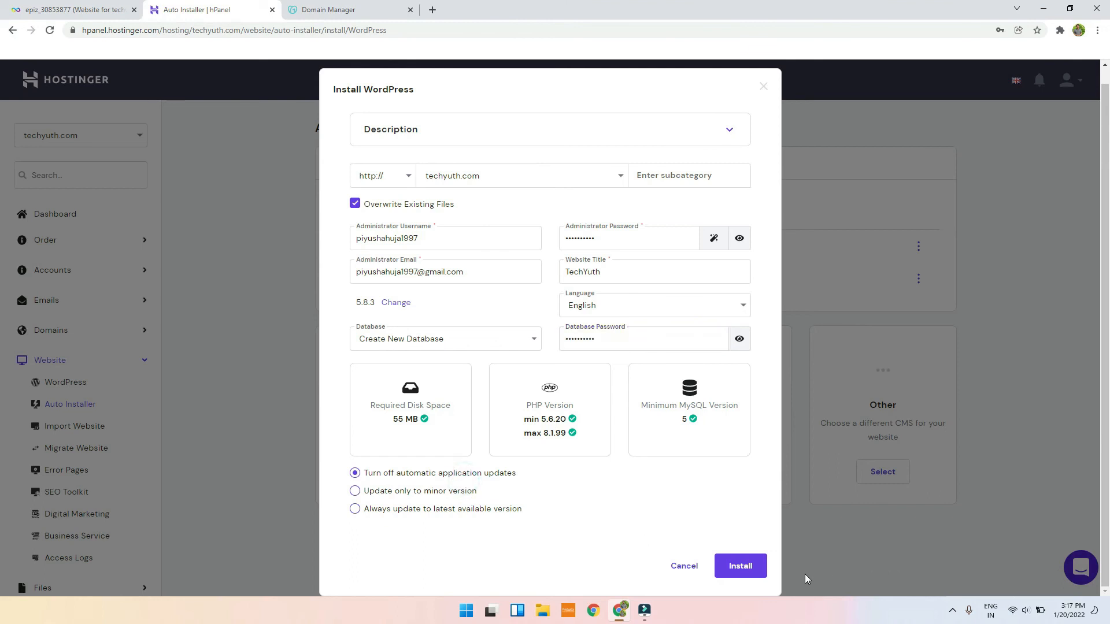
left_click(741, 566)
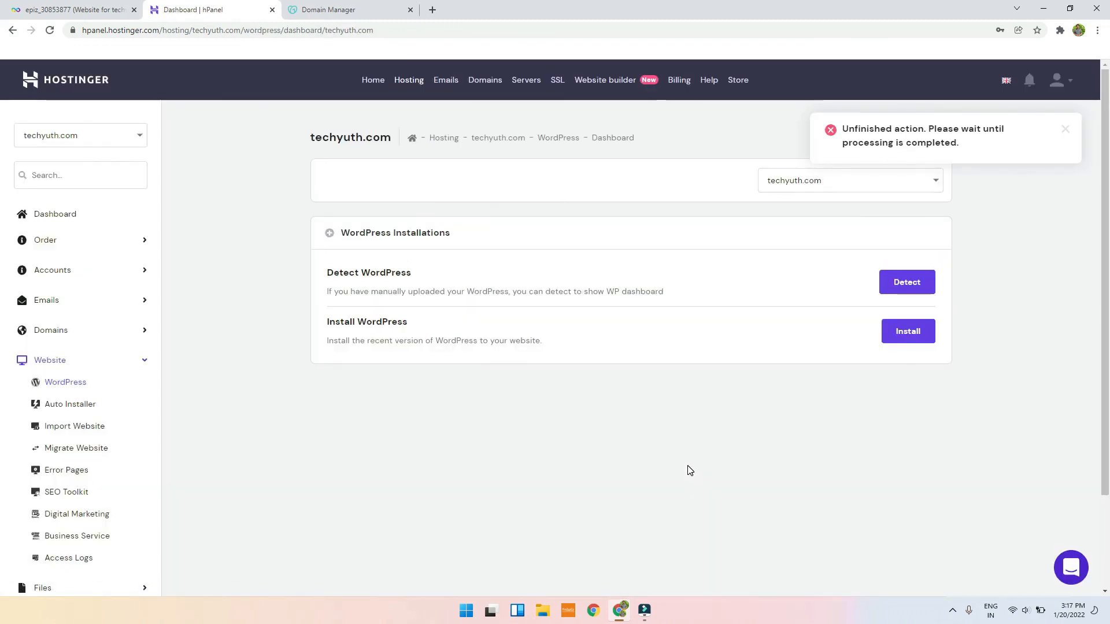
Step: Wait for the techyuth.com WordPress install to process, then open a new browser tab
right_click(813, 185)
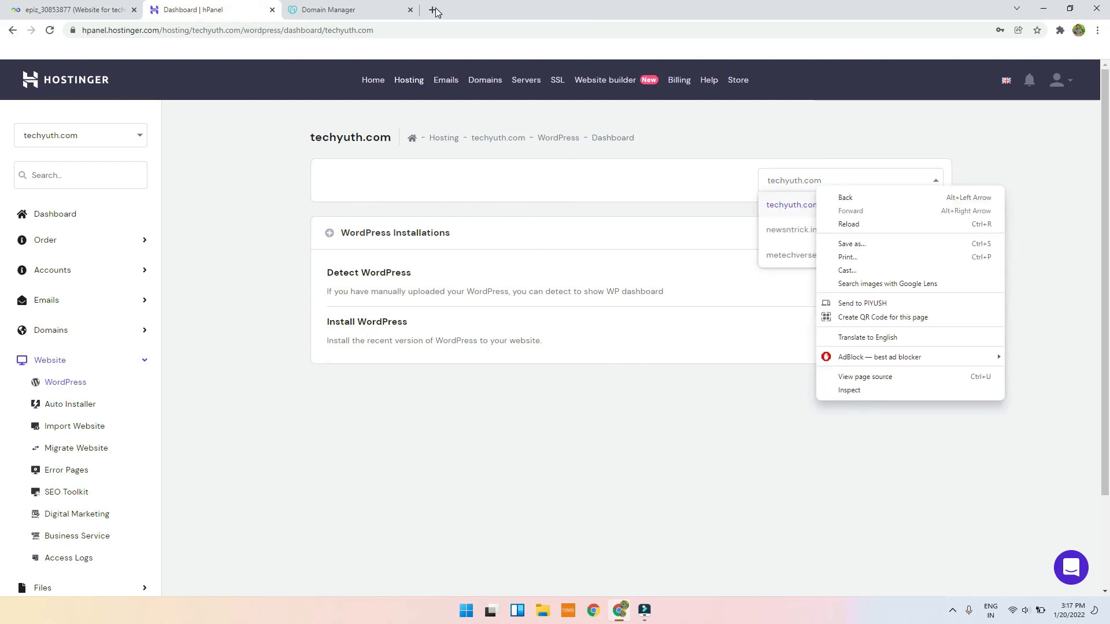
left_click(433, 9)
Step: Load techyuth.com in a new tab to confirm the TechYuth WordPress site with its Hello world! post
type("techyuth.com")
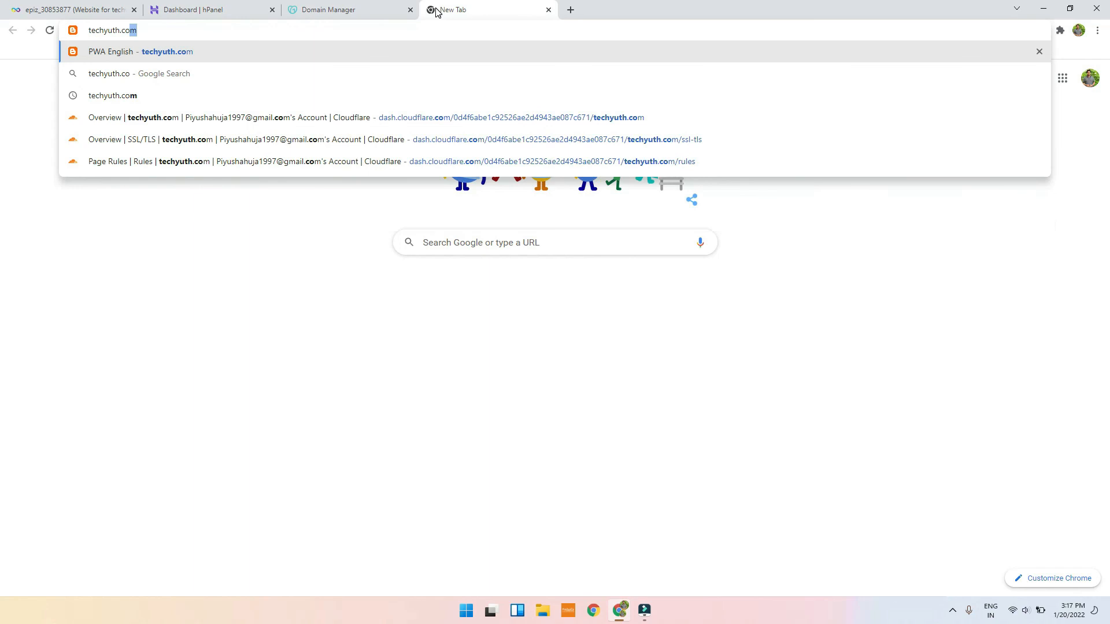
key("Return")
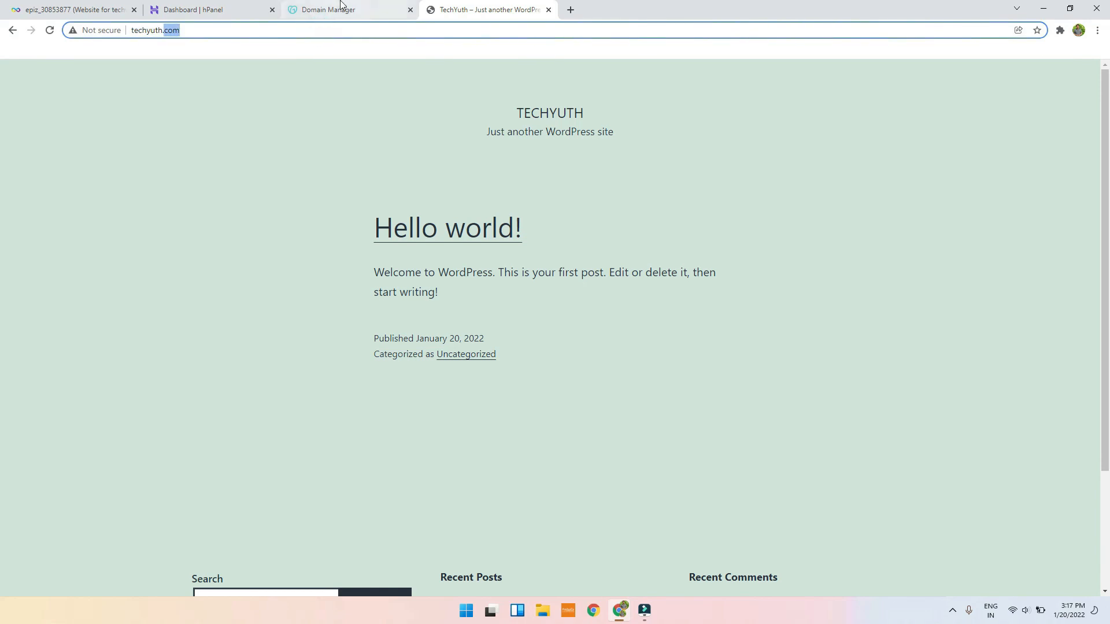
left_click(320, 9)
left_click(196, 9)
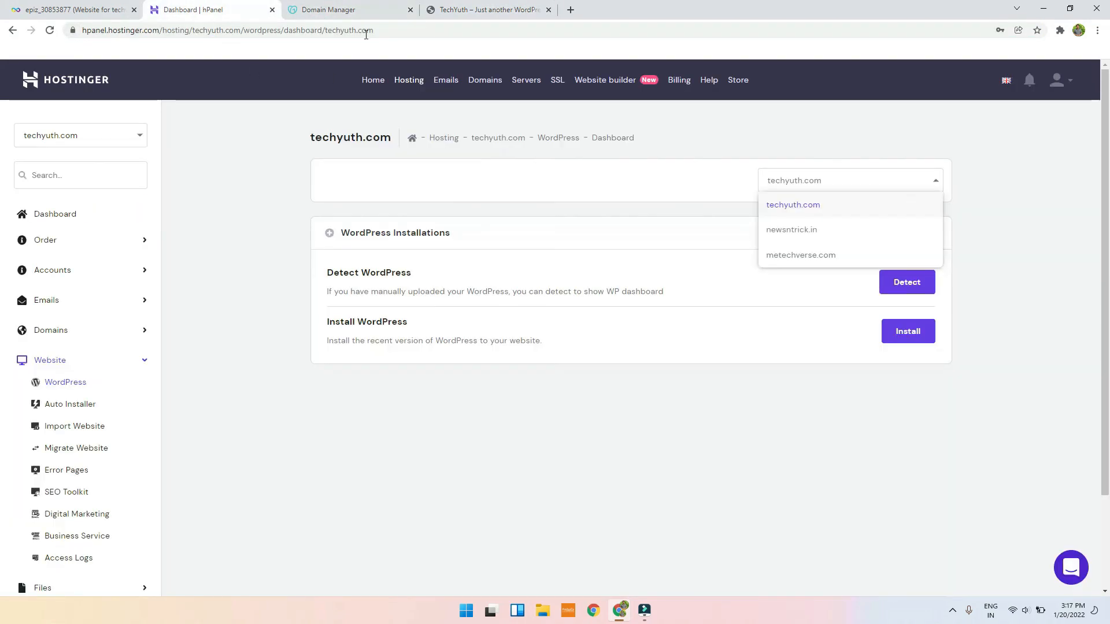
Step: Go from the techyuth.com dashboard to the Hosting list showing techyuth.com, metechverse.com and newsntrick.in
left_click(73, 218)
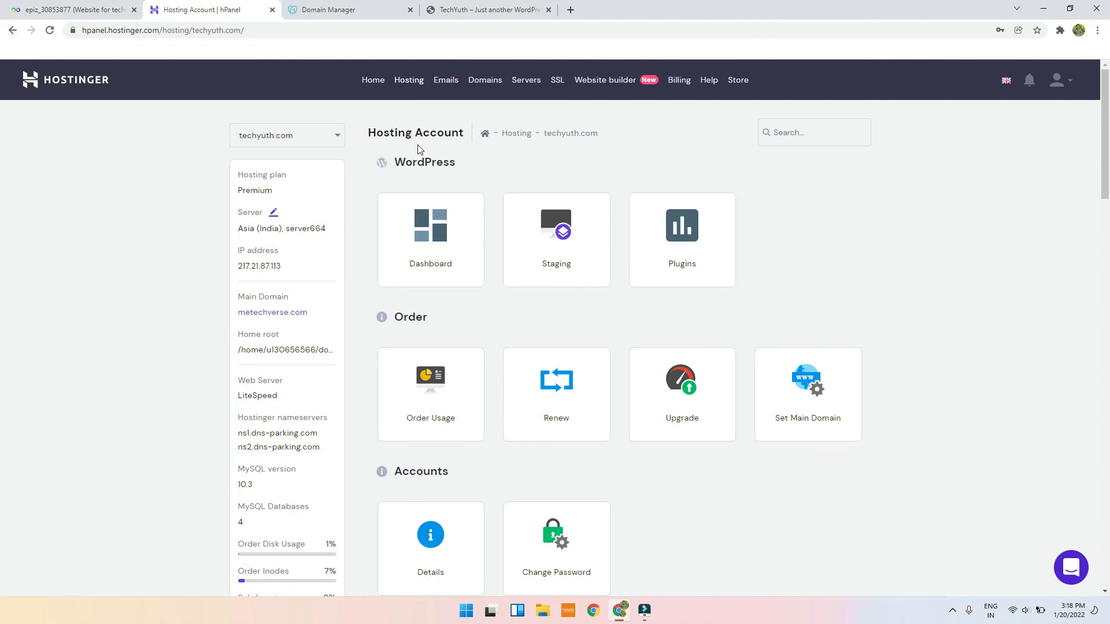
left_click(410, 80)
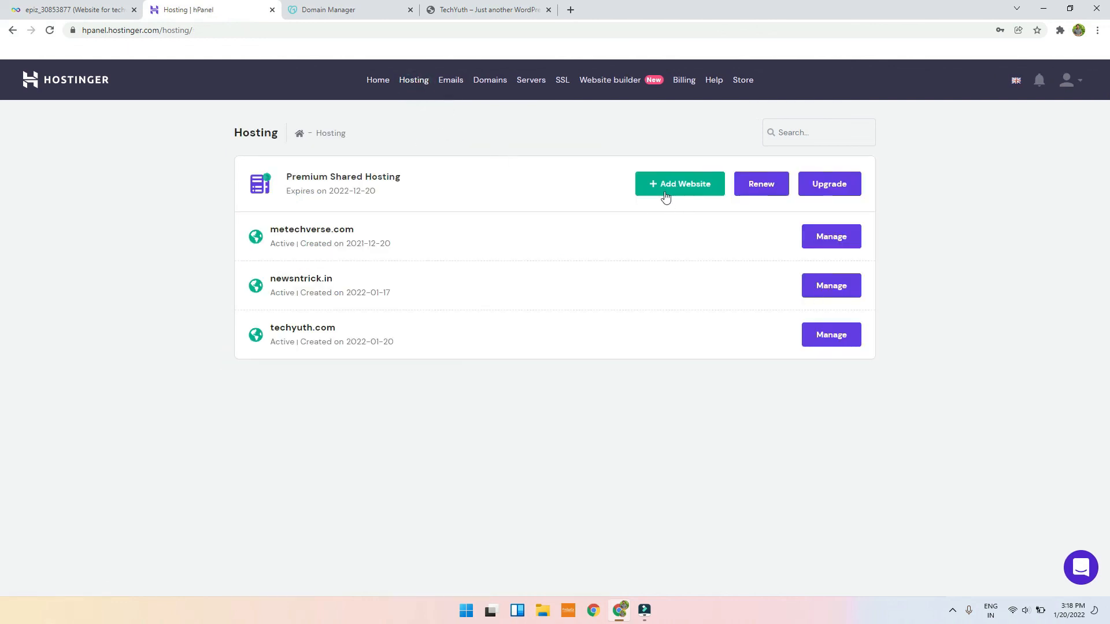